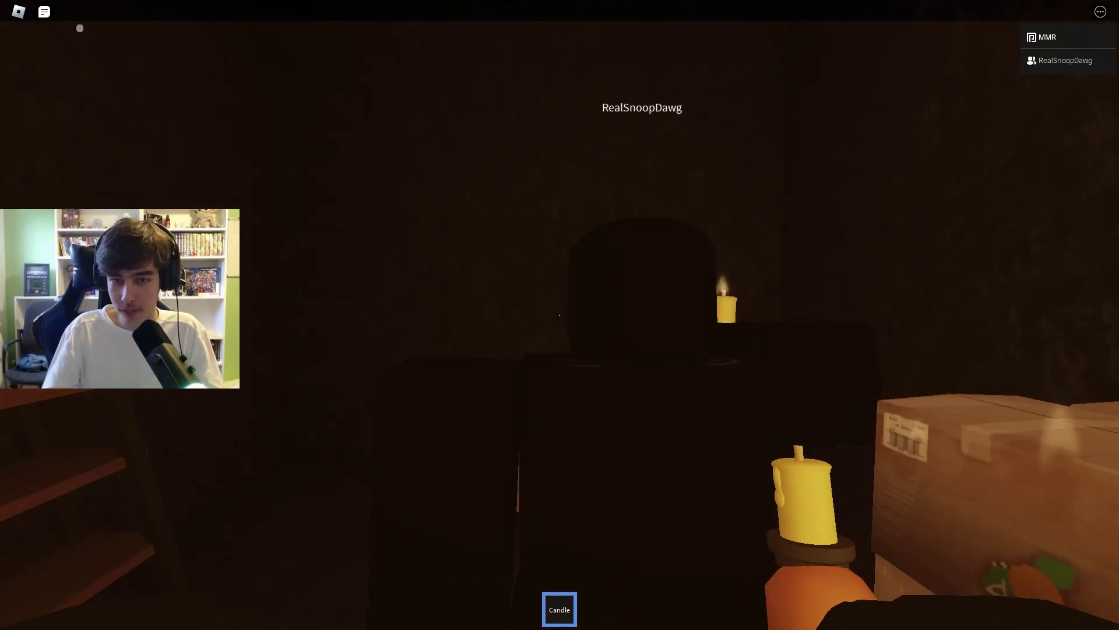
pyautogui.press('e')
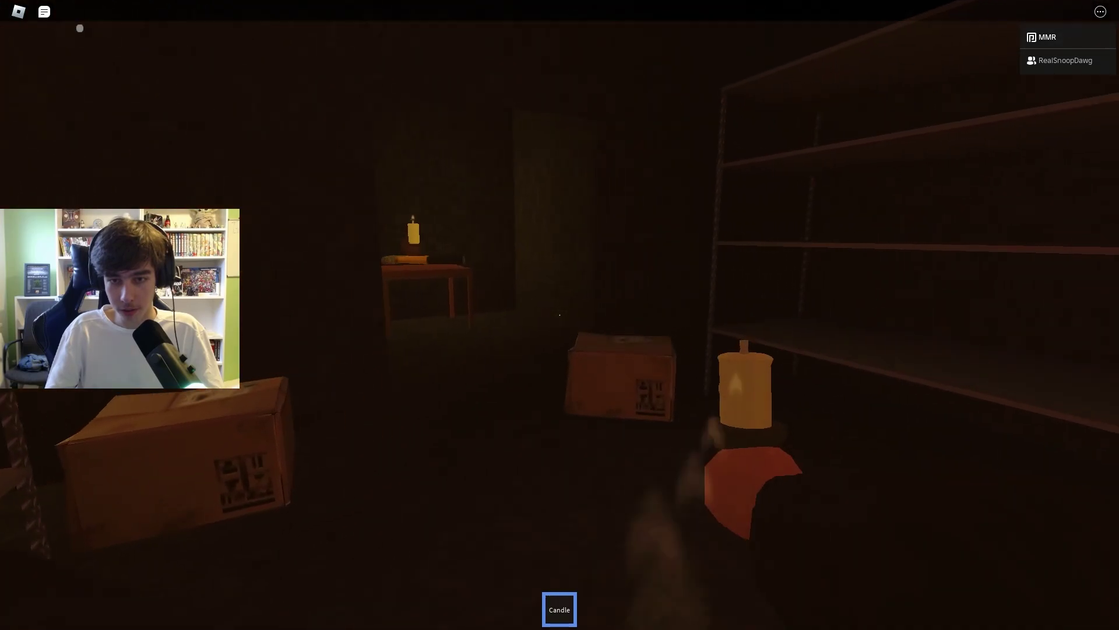
pyautogui.press('e')
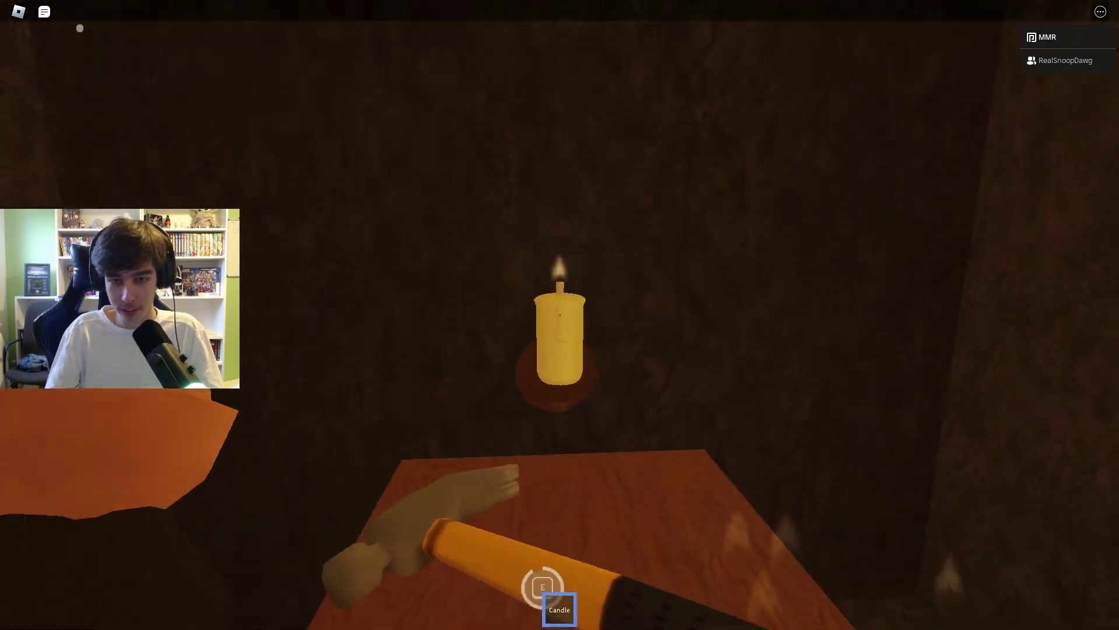
pyautogui.press('2')
pyautogui.press('e')
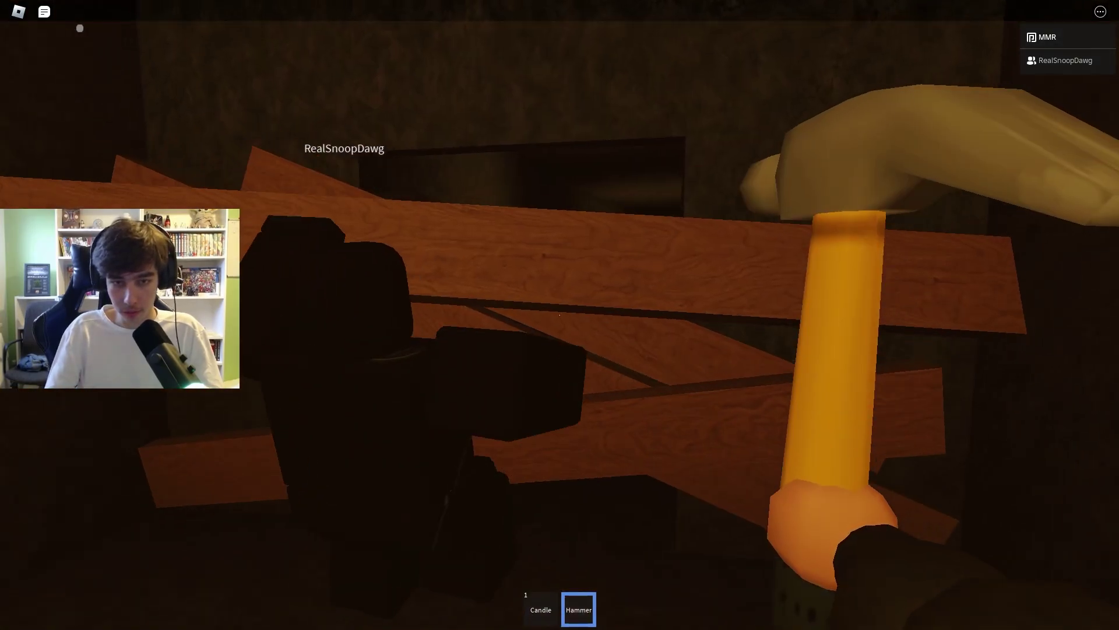
pyautogui.press('1')
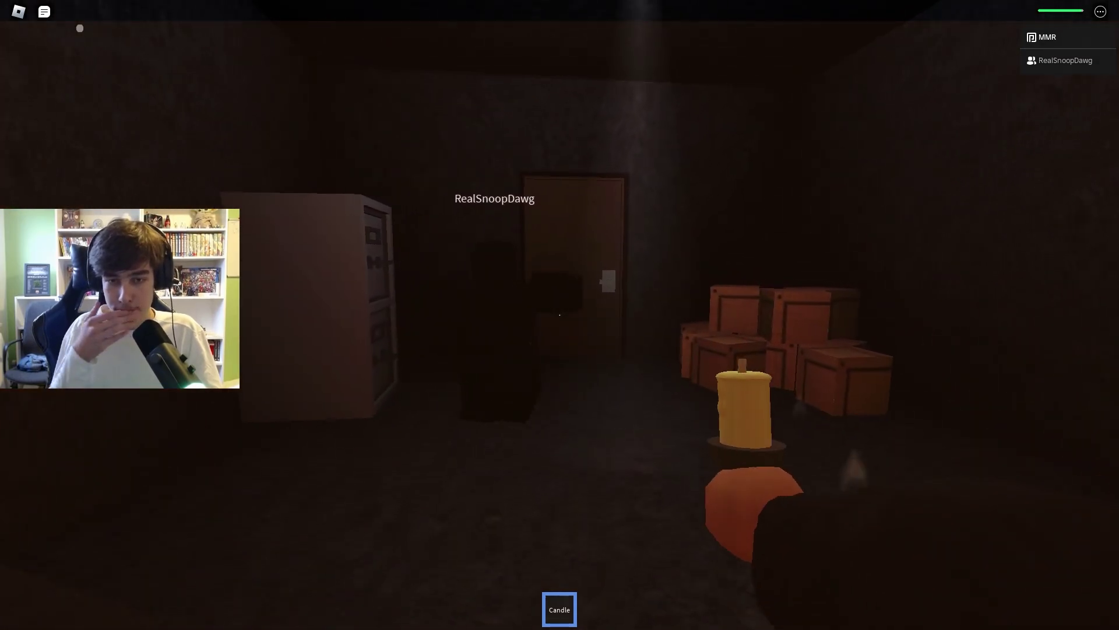
pyautogui.press('w')
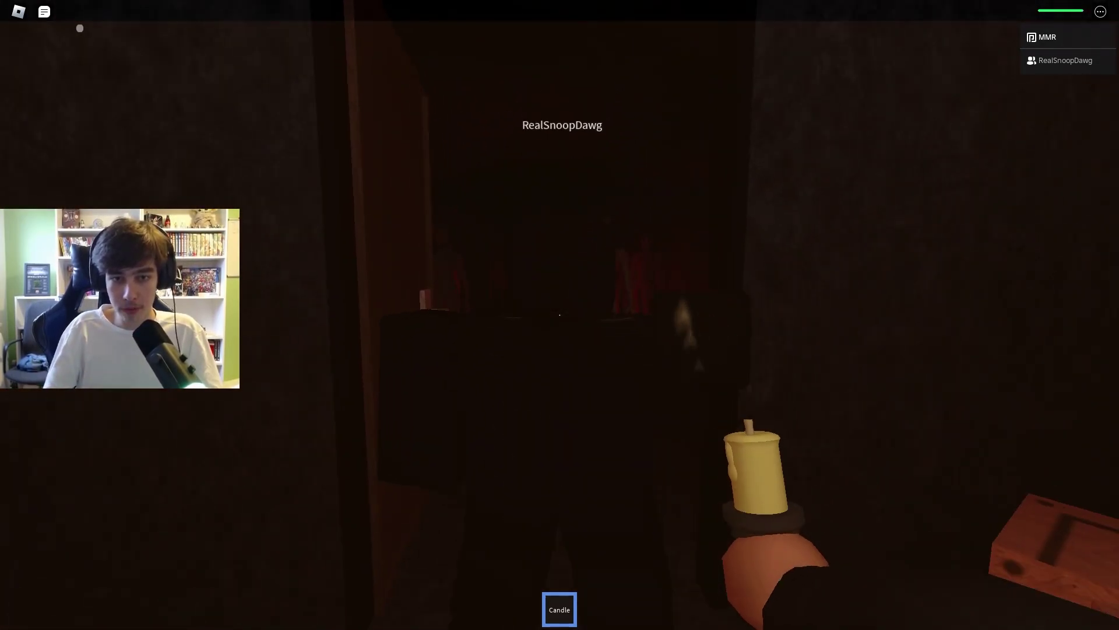
pyautogui.press('w')
pyautogui.press('w')
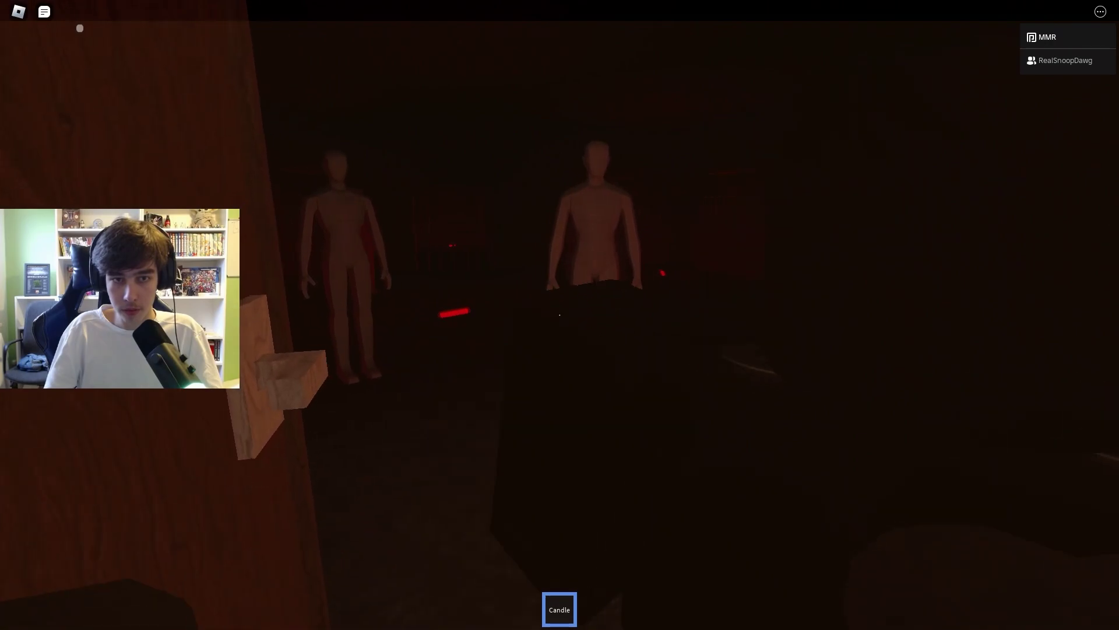
pyautogui.press('w')
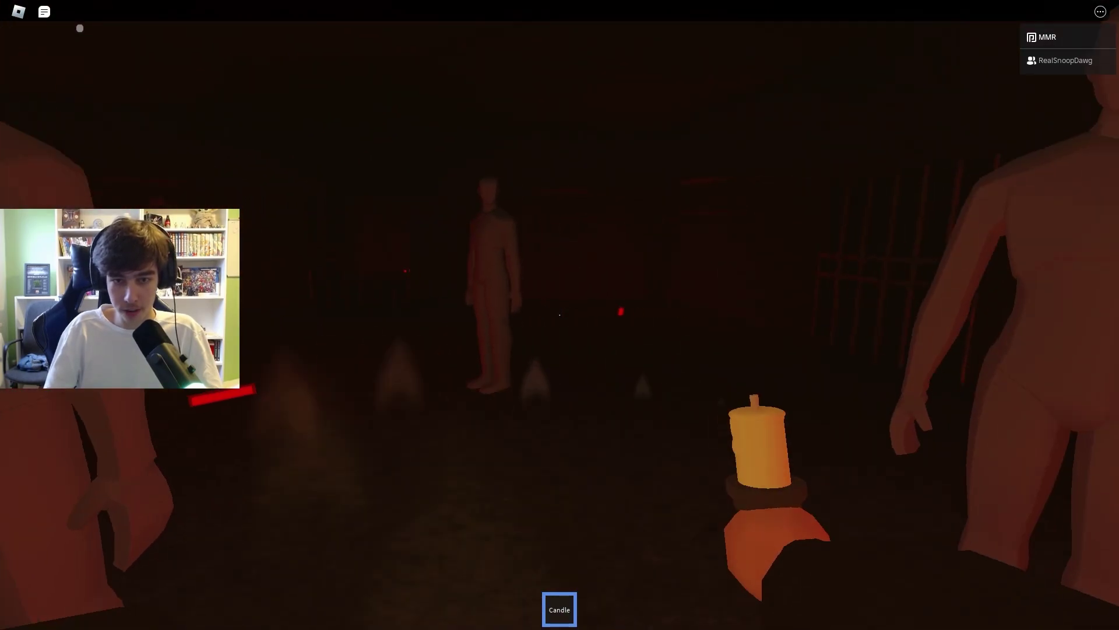
pyautogui.press('w')
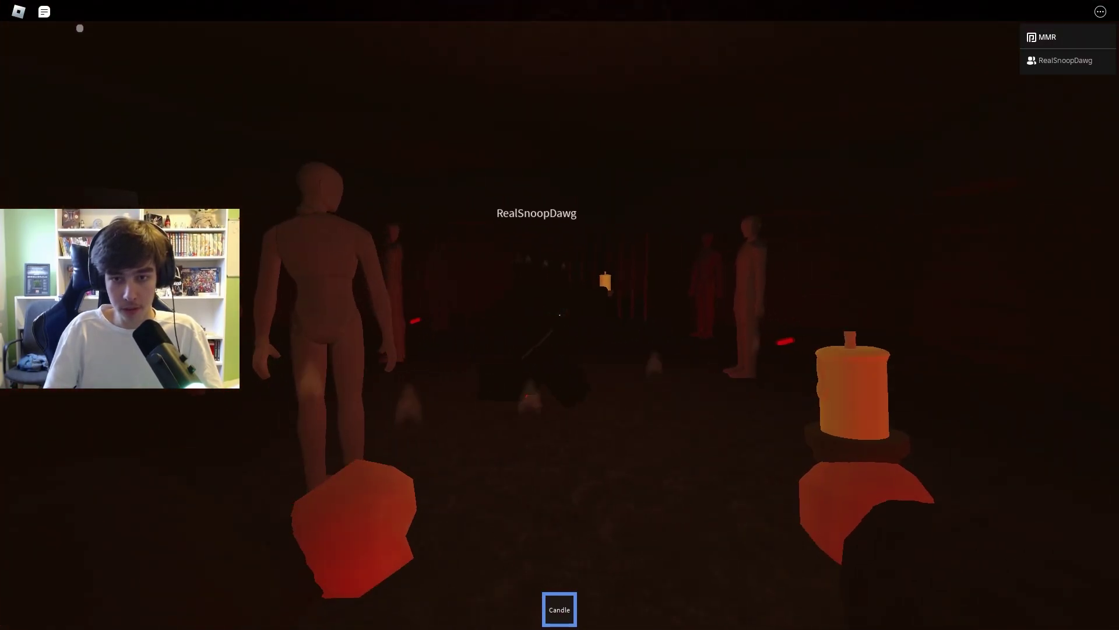
pyautogui.press('w')
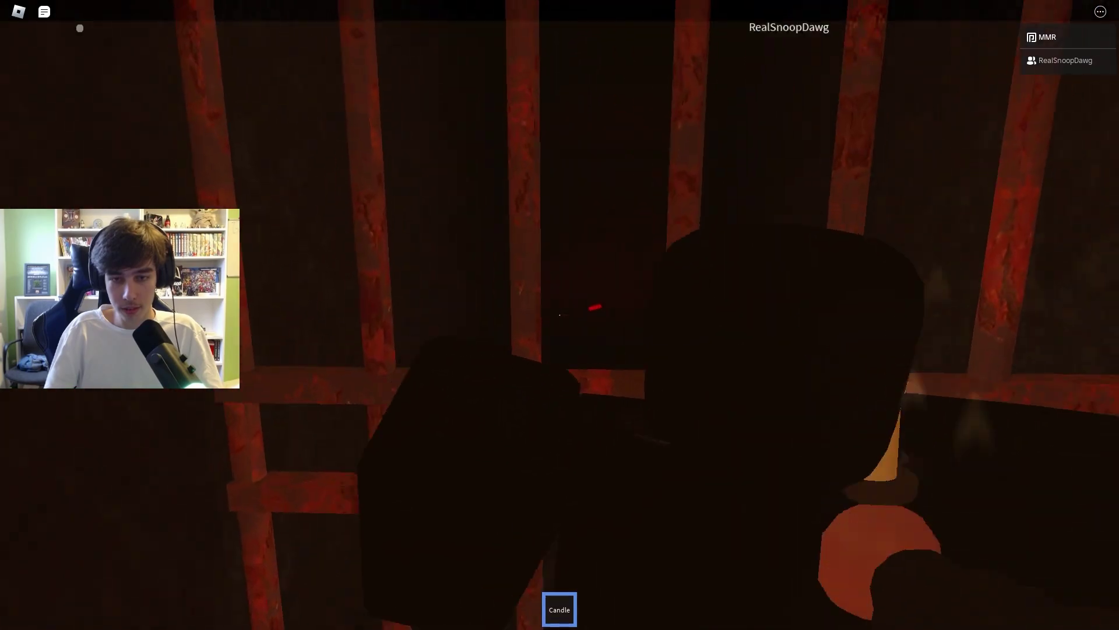
pyautogui.press('w')
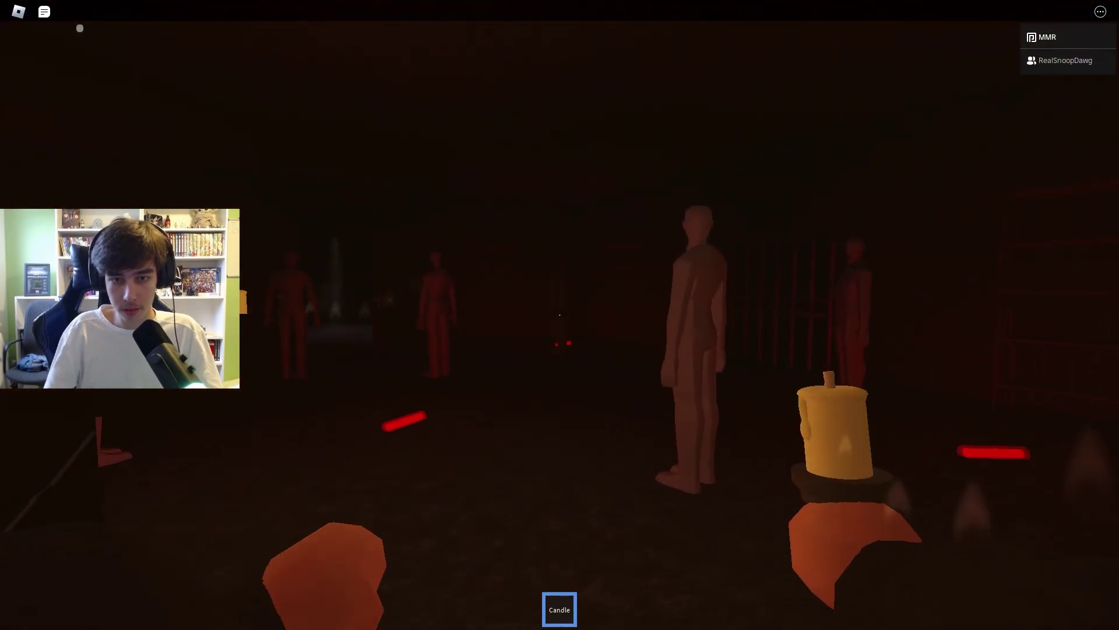
pyautogui.press('w')
pyautogui.press('w')
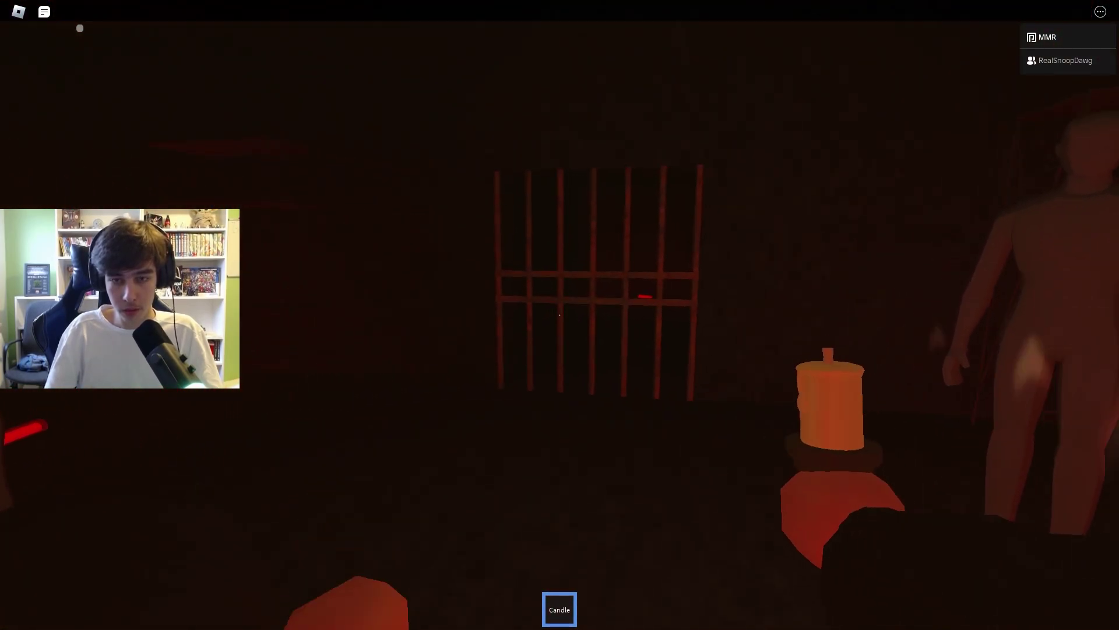
pyautogui.press('w')
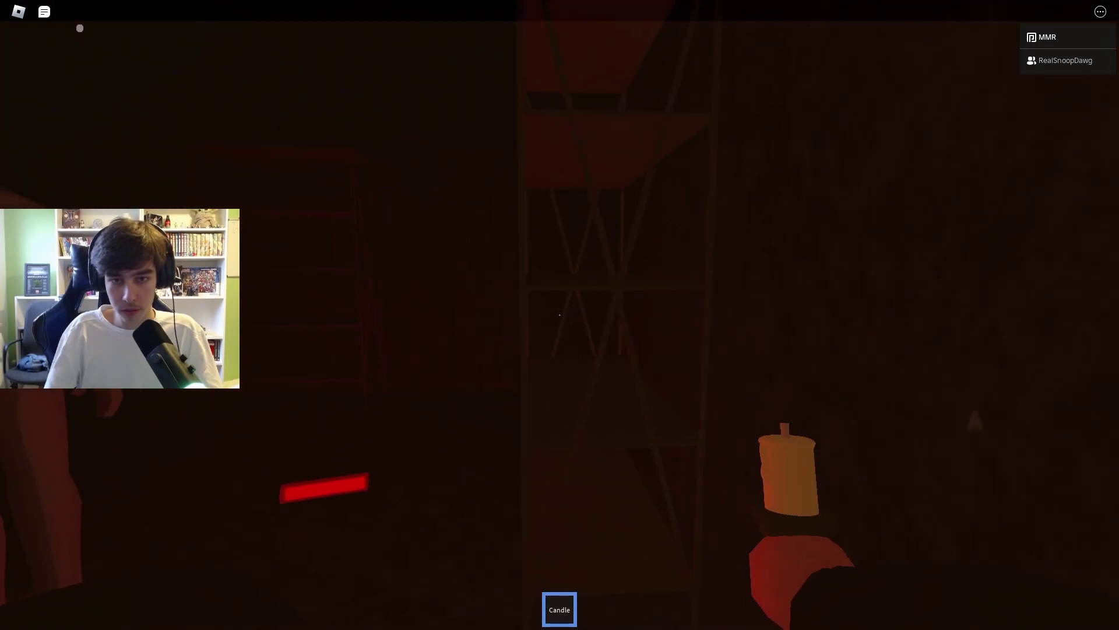
pyautogui.press('w')
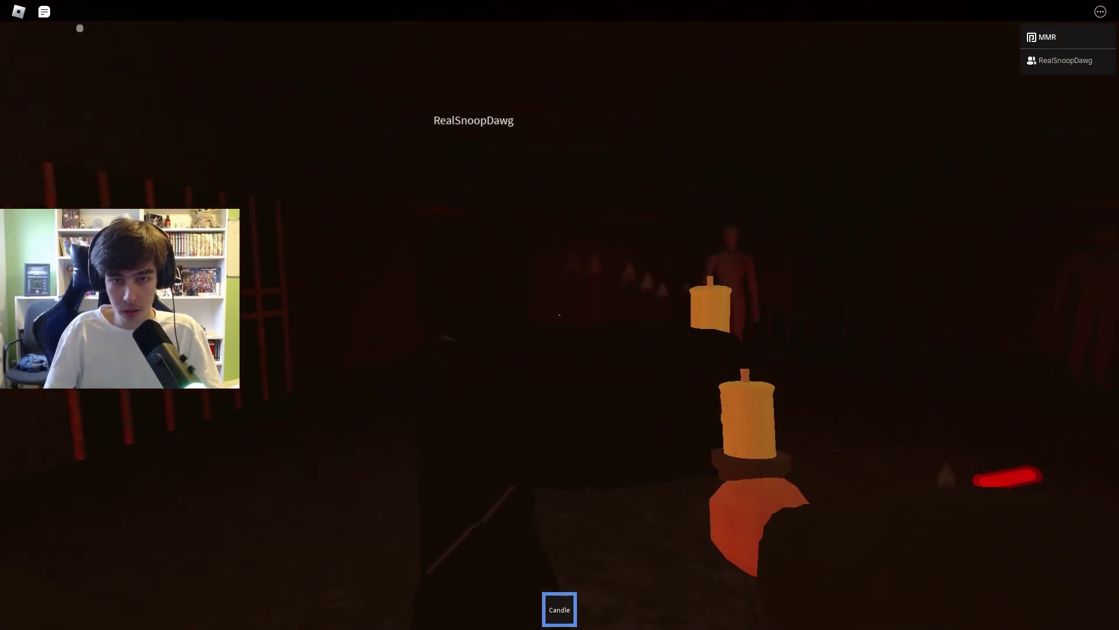
pyautogui.press('w')
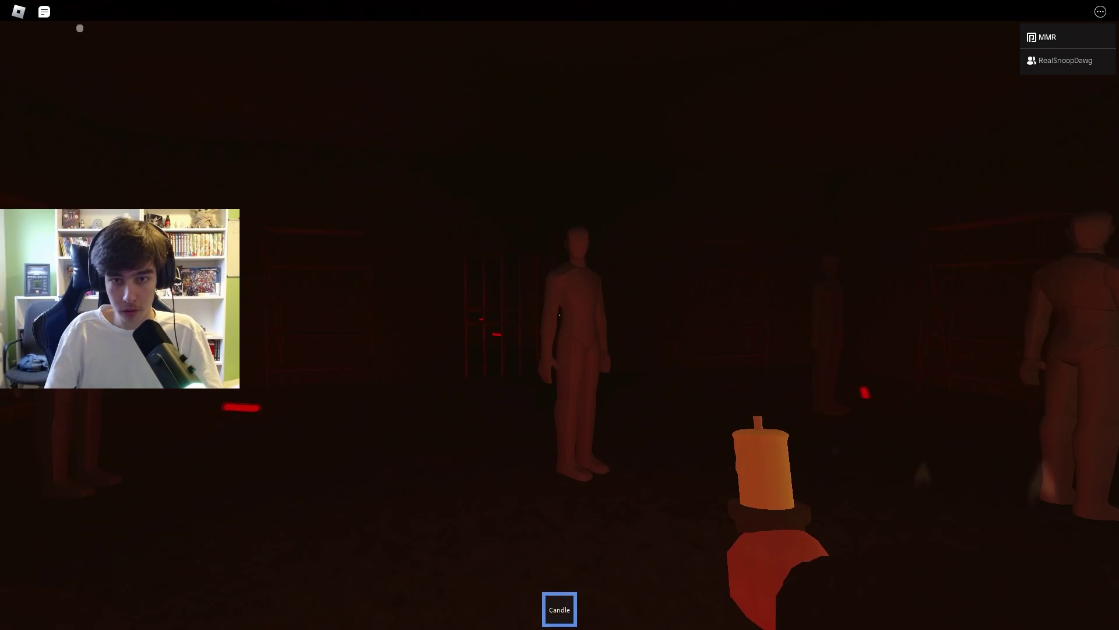
pyautogui.press('w')
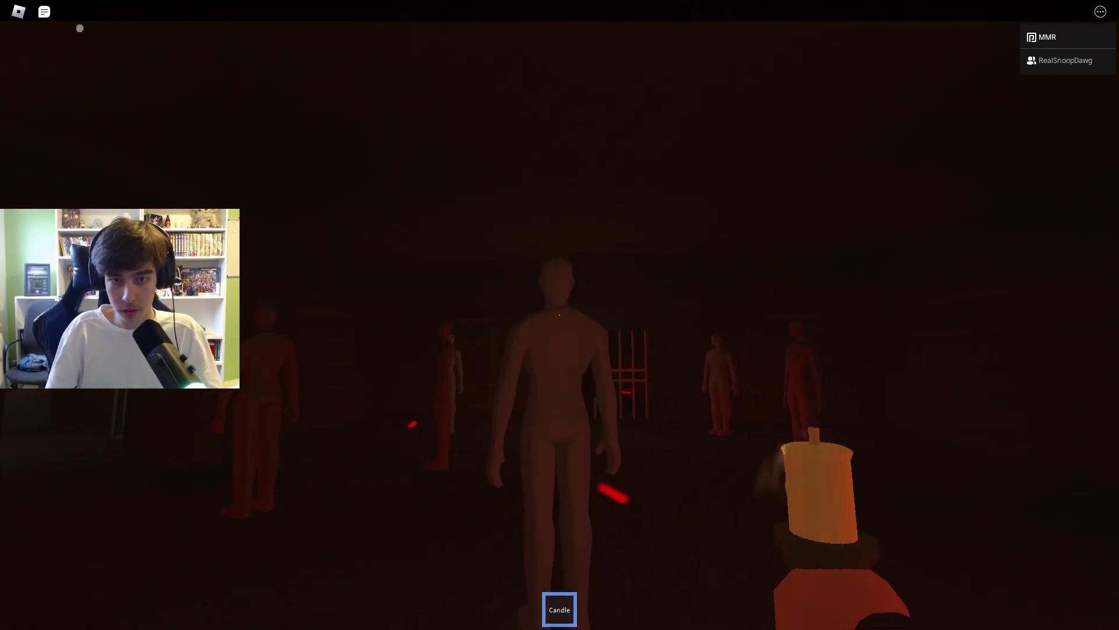
pyautogui.press('w')
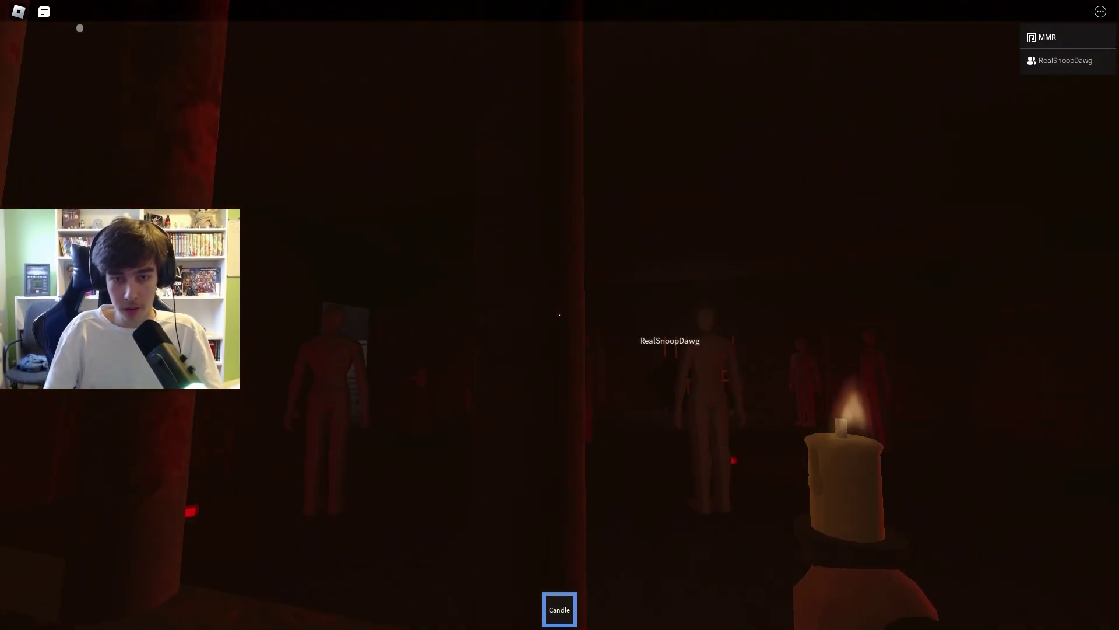
pyautogui.press('w')
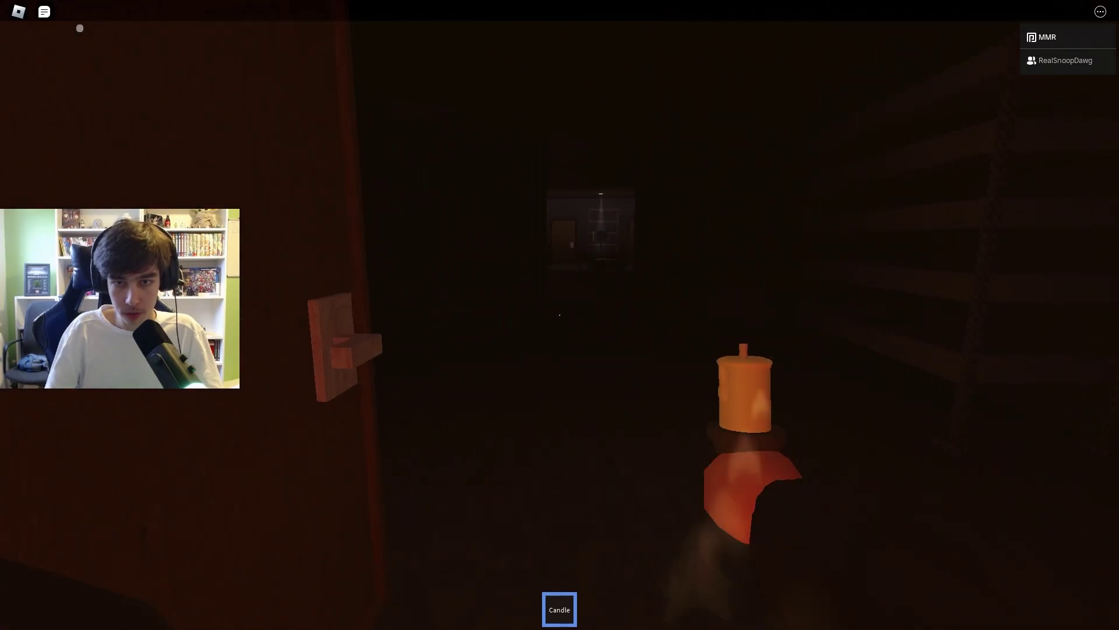
pyautogui.press('w')
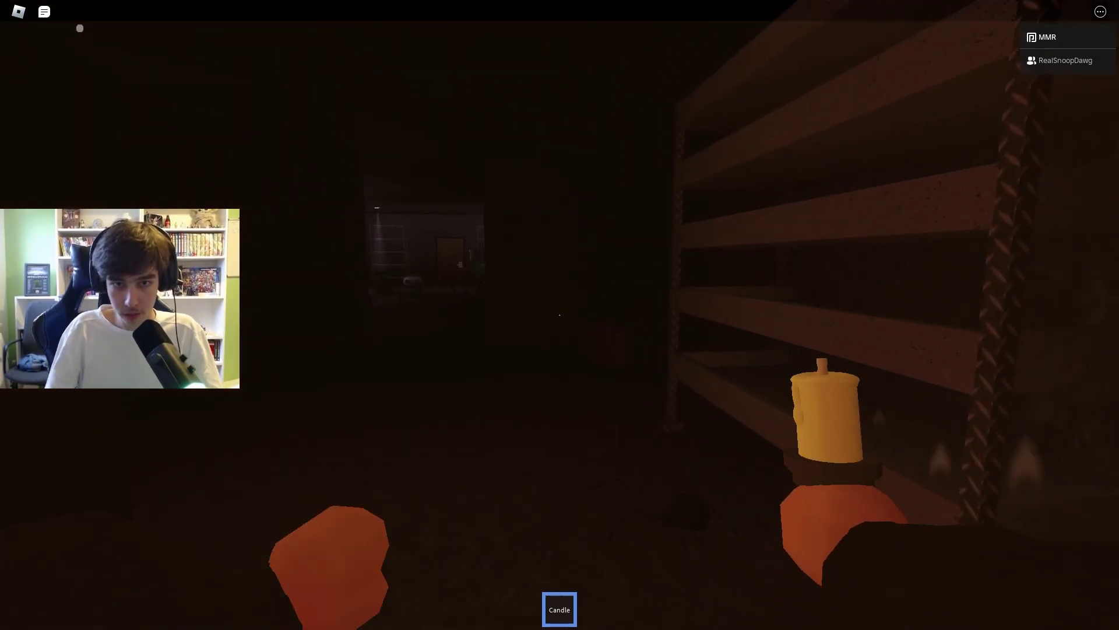
pyautogui.press('w')
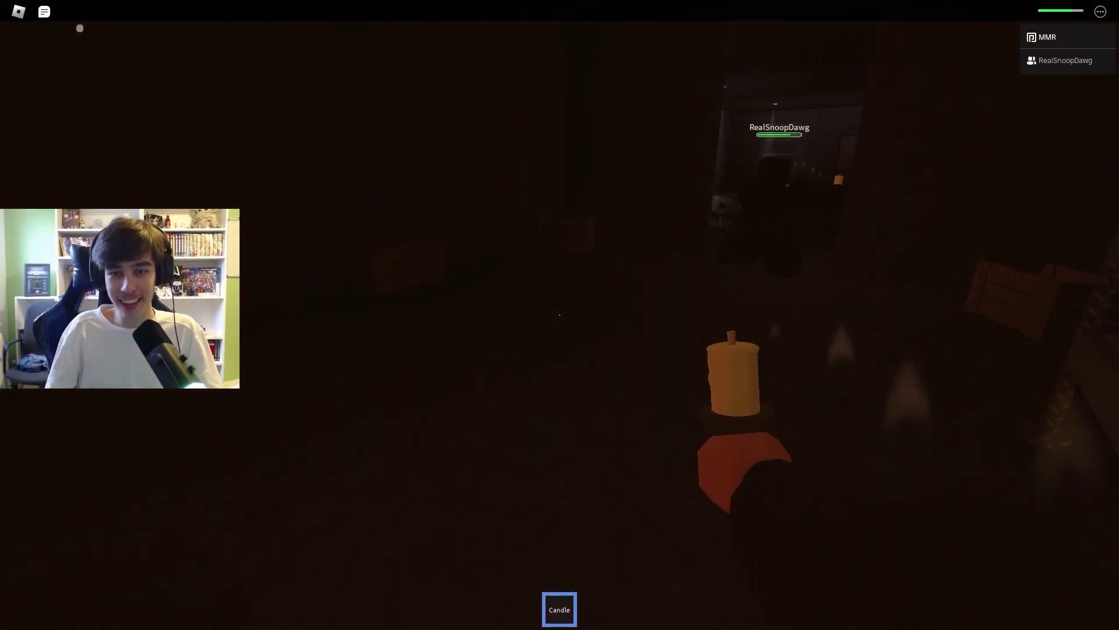
pyautogui.press('w')
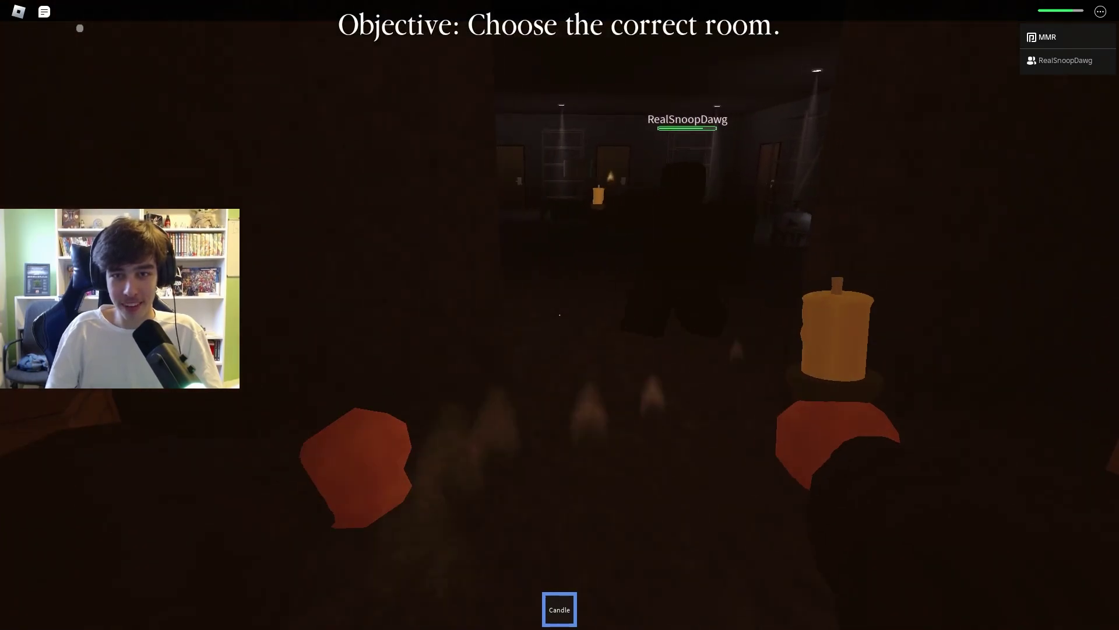
pyautogui.press('w')
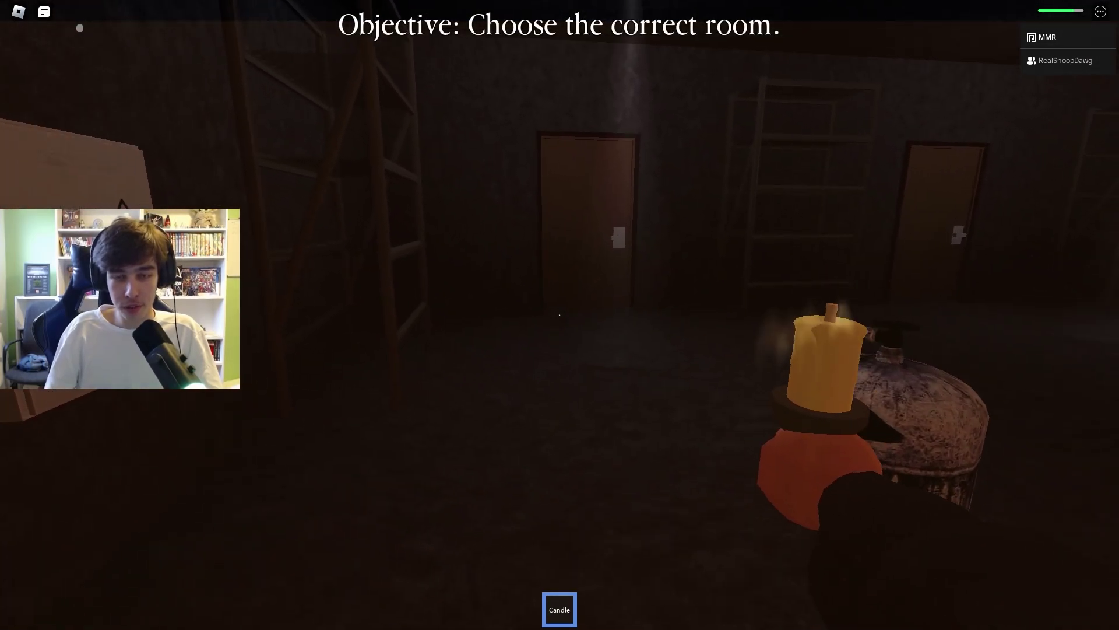
pyautogui.press('w')
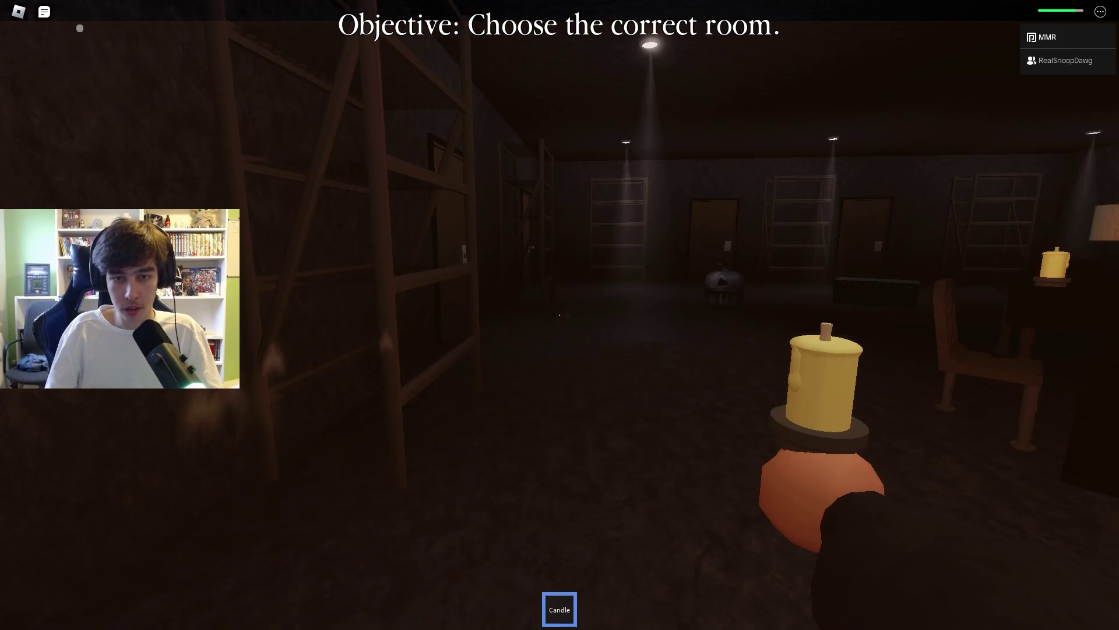
pyautogui.press('w')
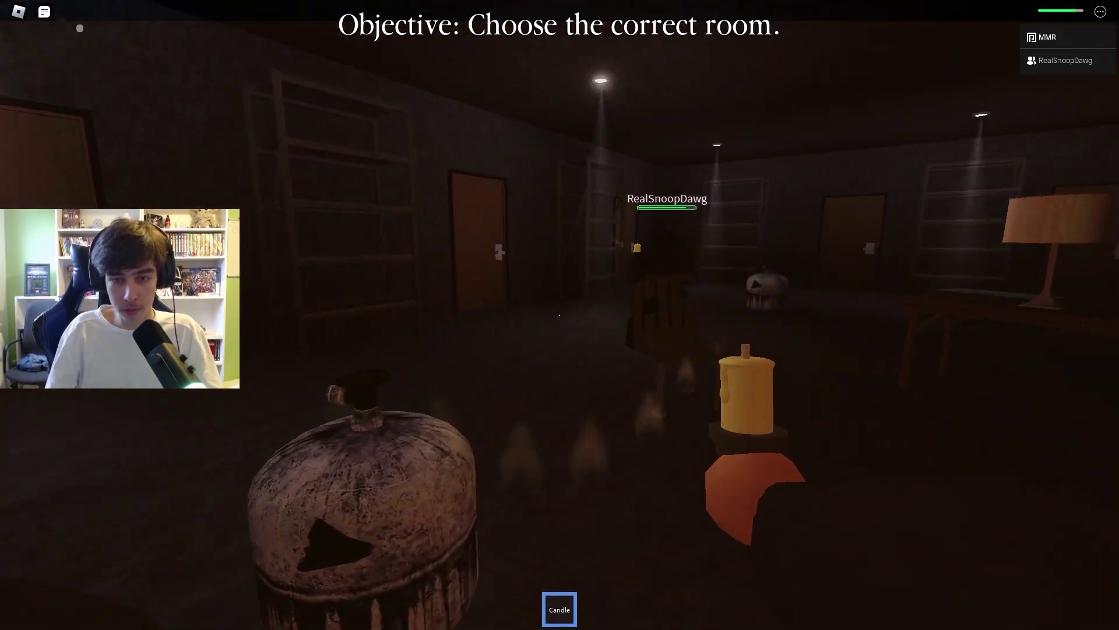
pyautogui.press('w')
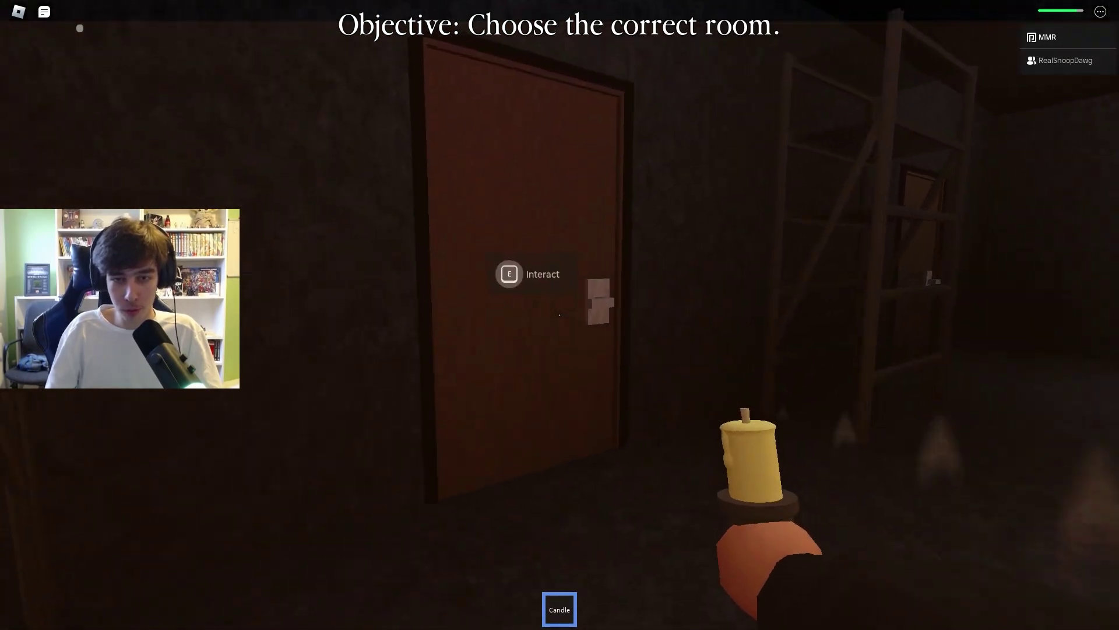
pyautogui.press('e')
pyautogui.press('w')
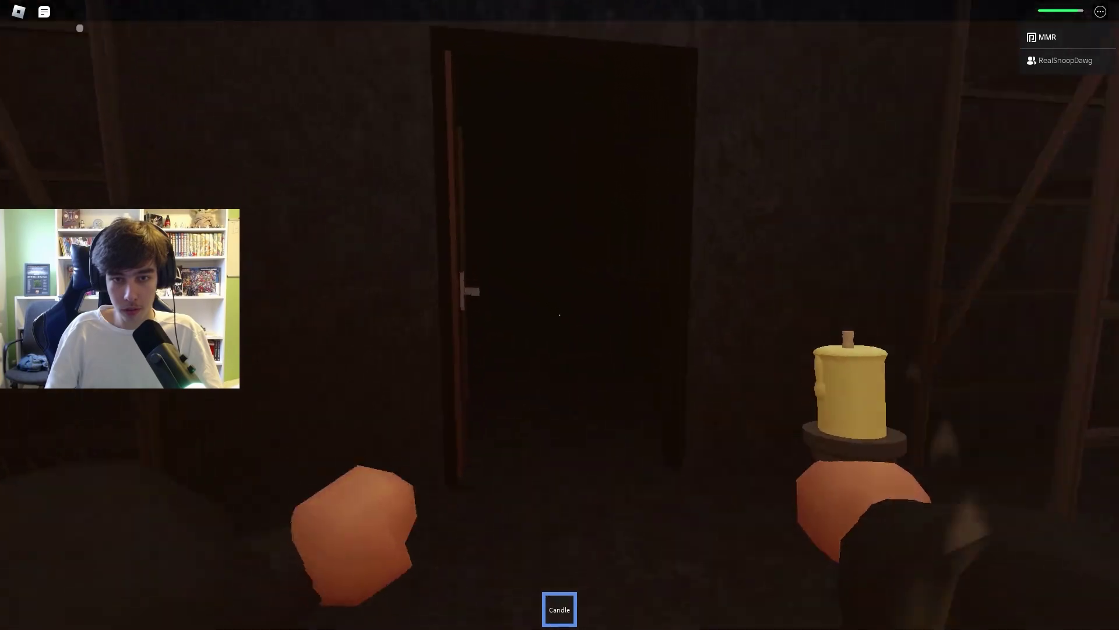
pyautogui.press('w')
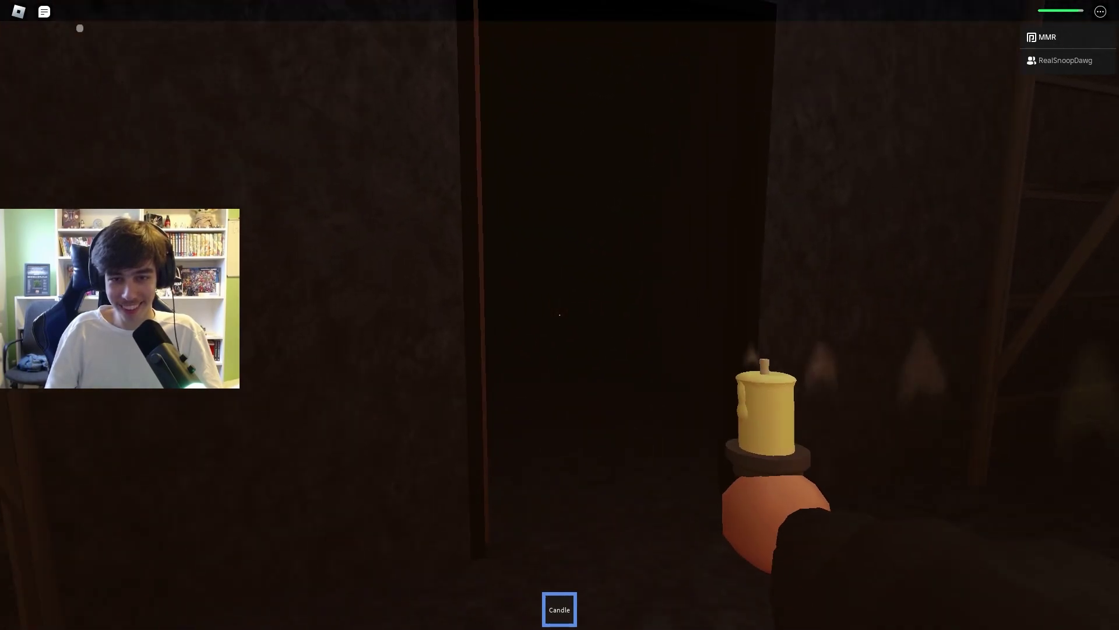
pyautogui.press('w')
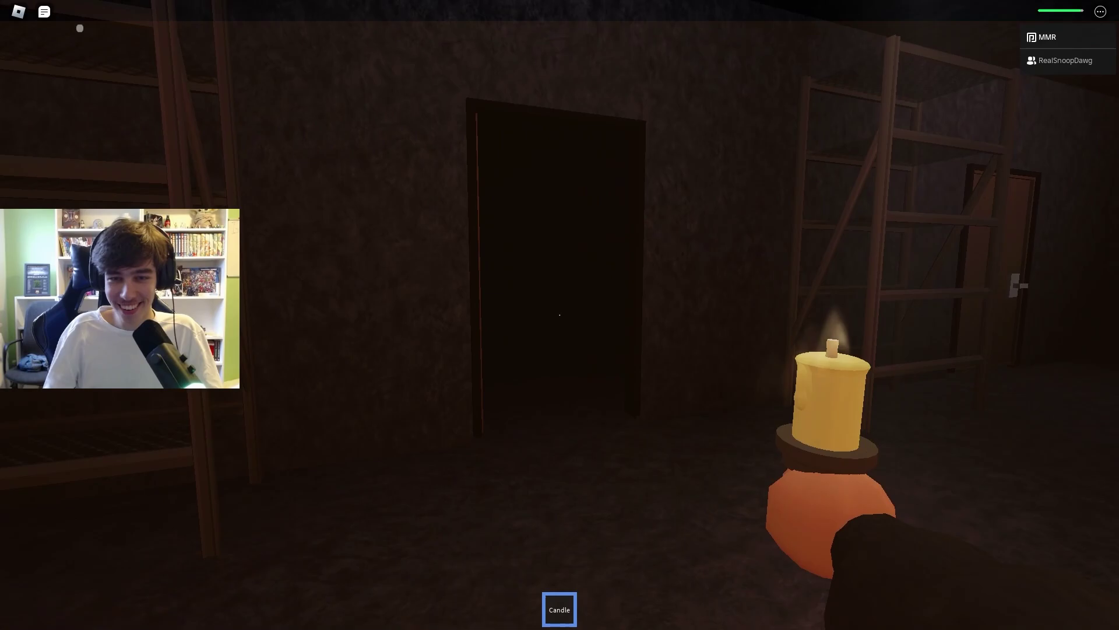
pyautogui.press('w')
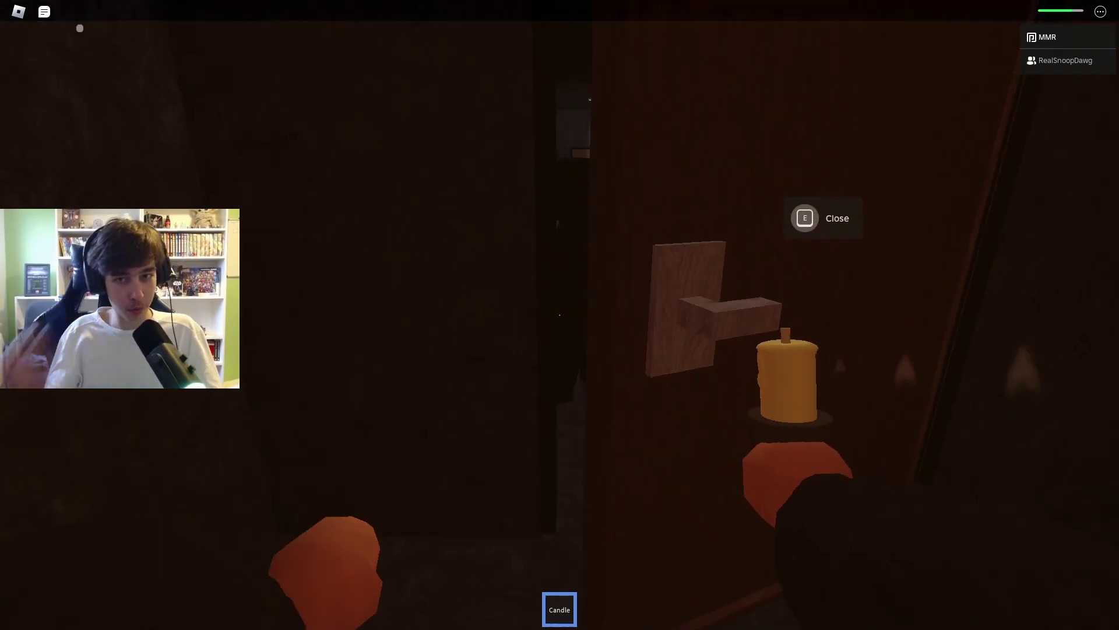
pyautogui.press('w')
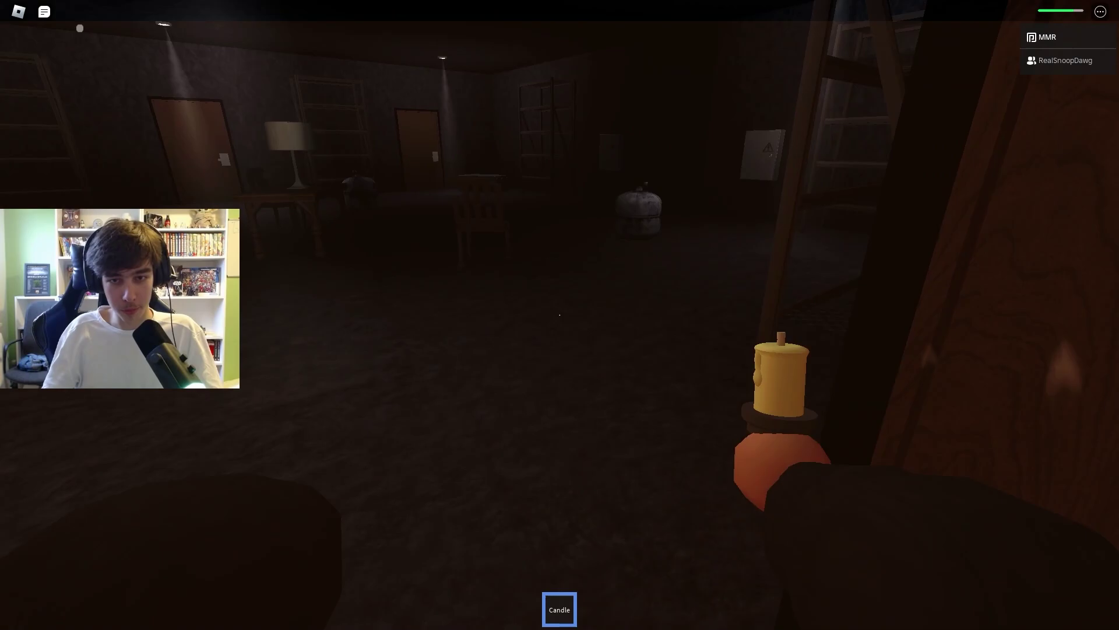
pyautogui.press('w')
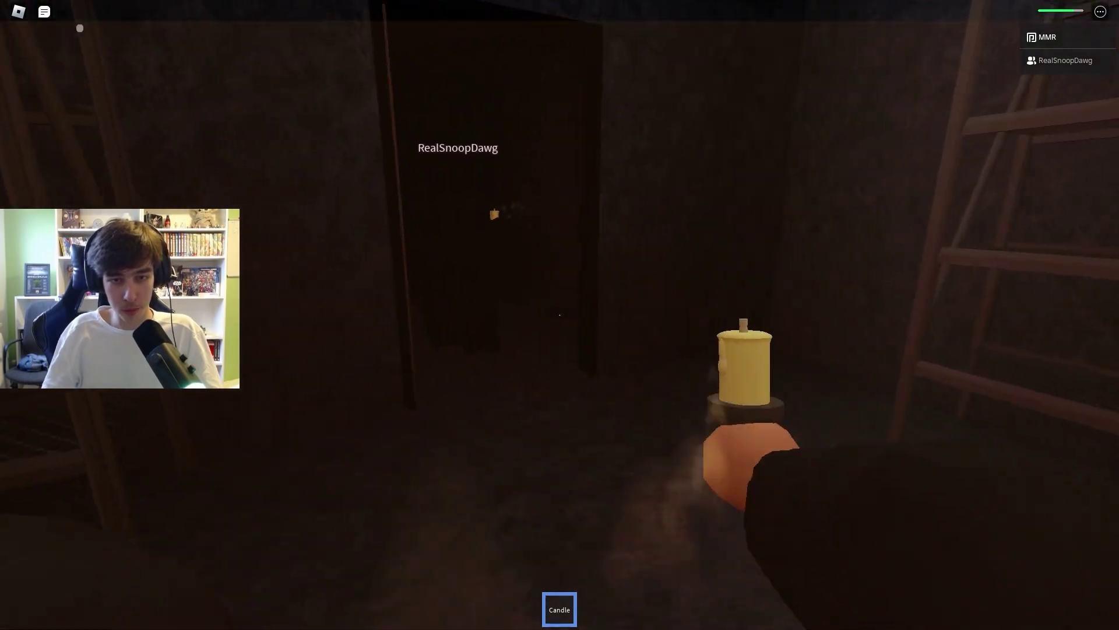
pyautogui.press('w')
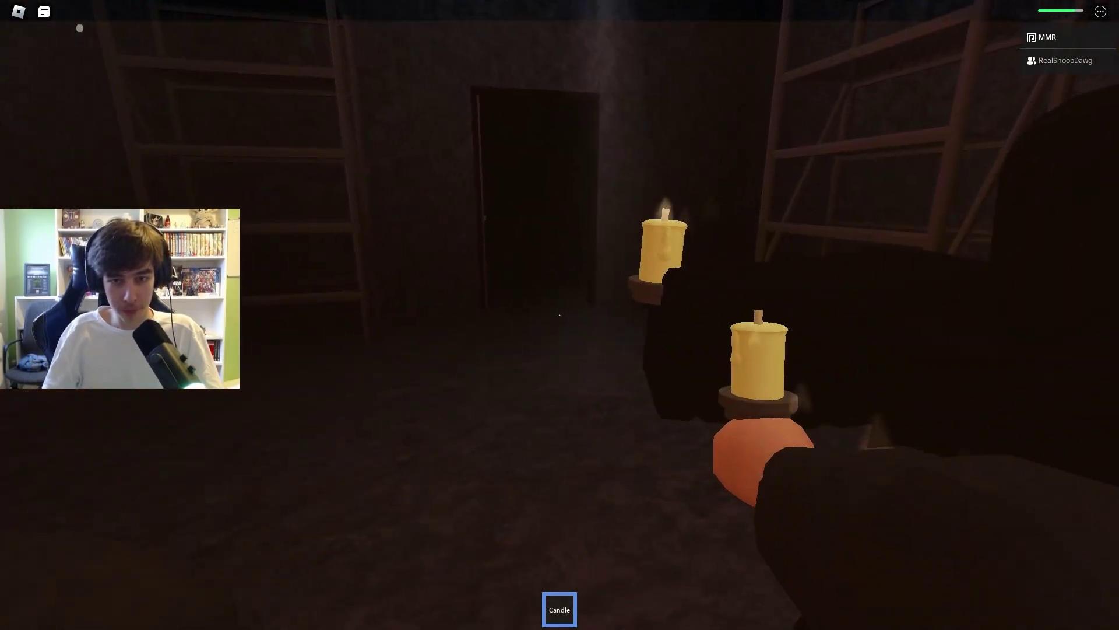
pyautogui.press('w')
pyautogui.press('e')
pyautogui.press('w')
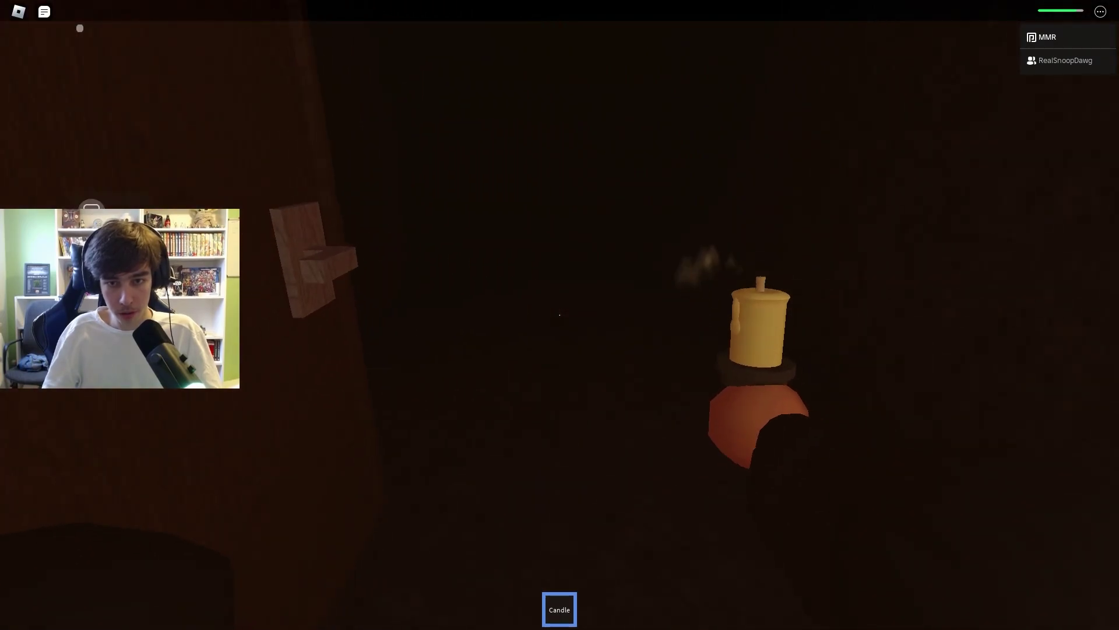
pyautogui.press('w')
pyautogui.press('w')
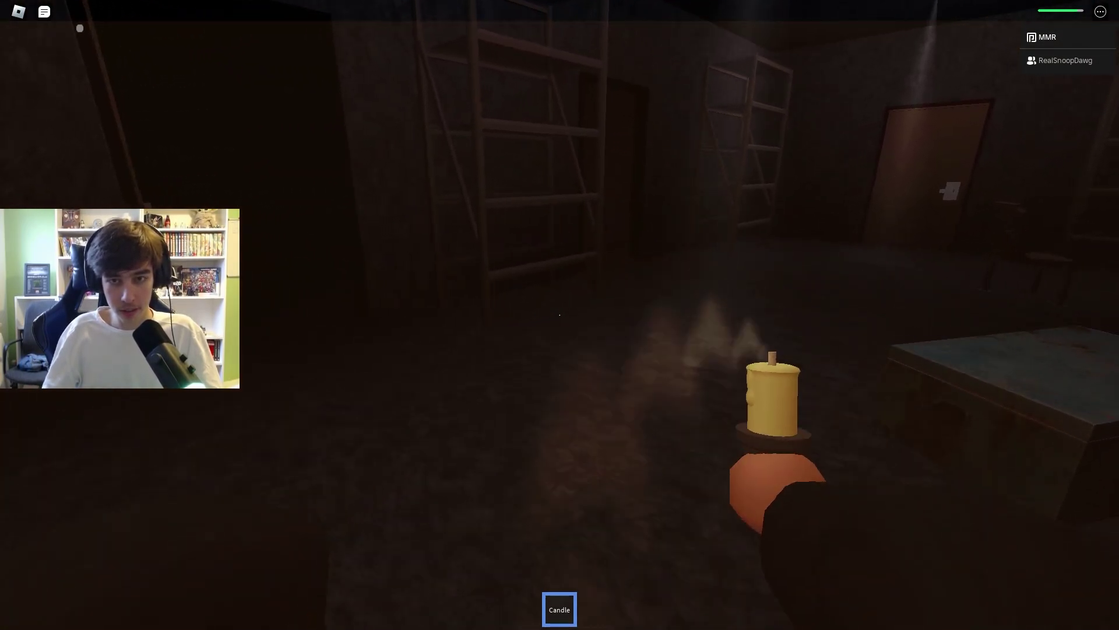
pyautogui.press('w')
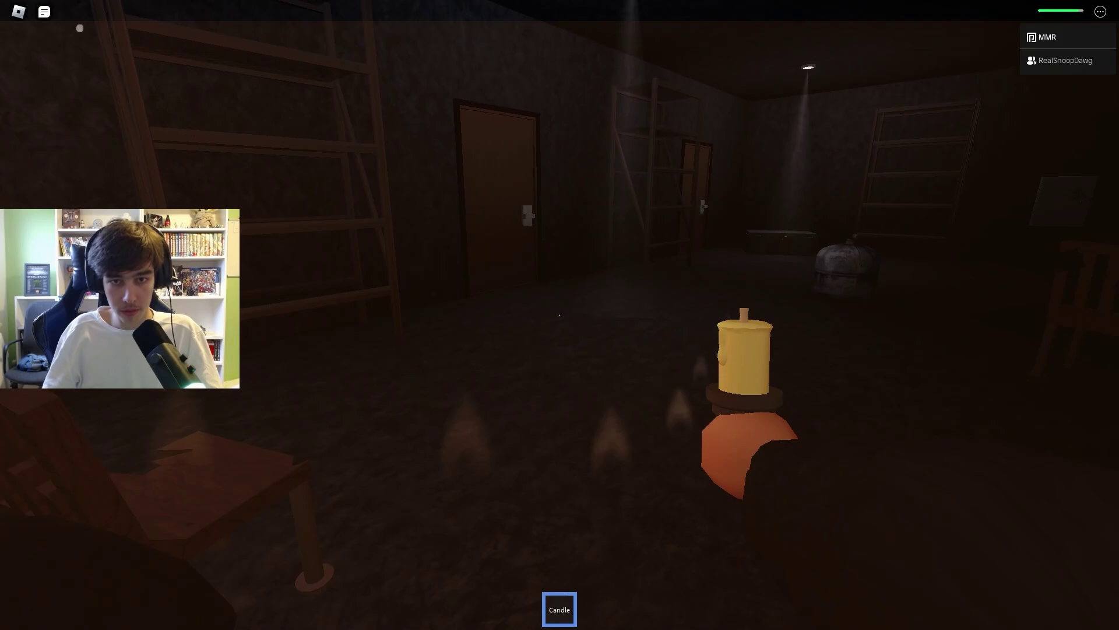
pyautogui.press('w')
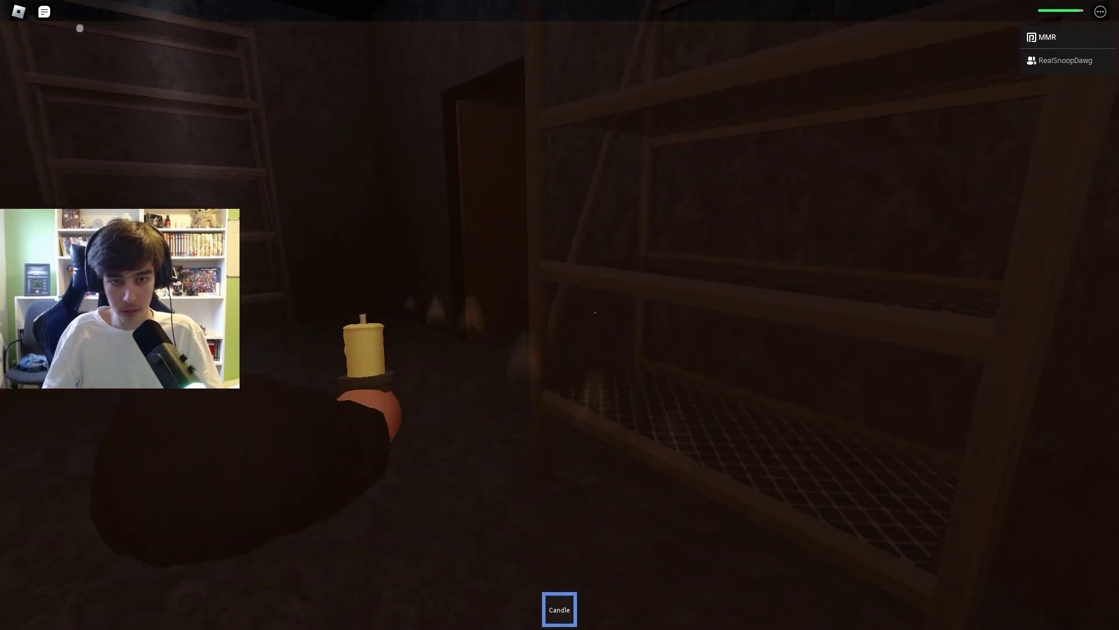
pyautogui.press('w')
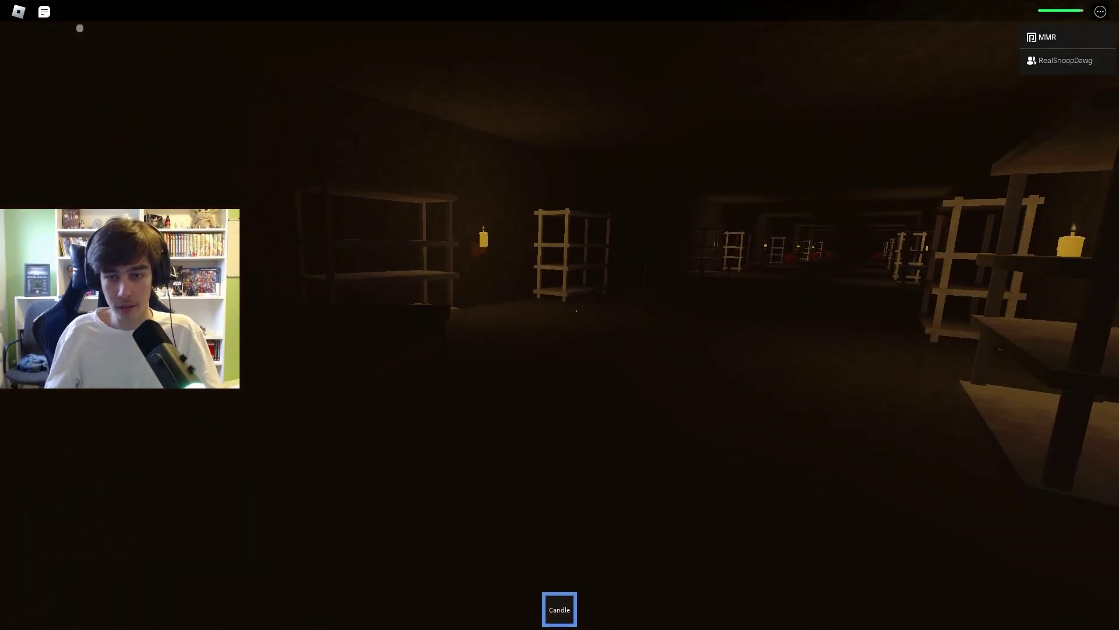
pyautogui.press('w')
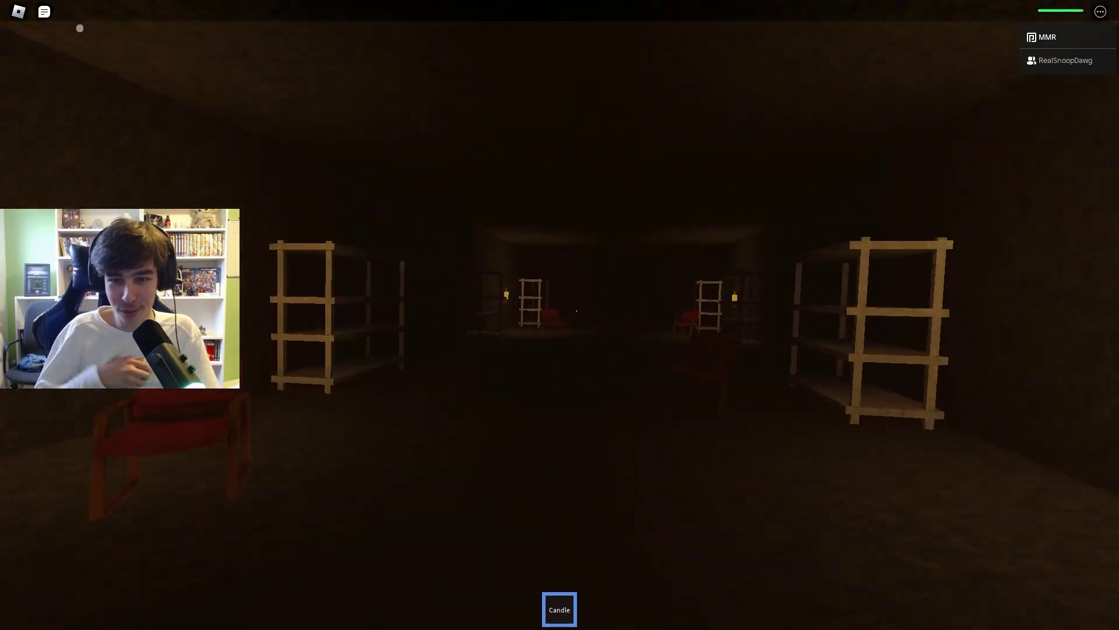
pyautogui.press('w')
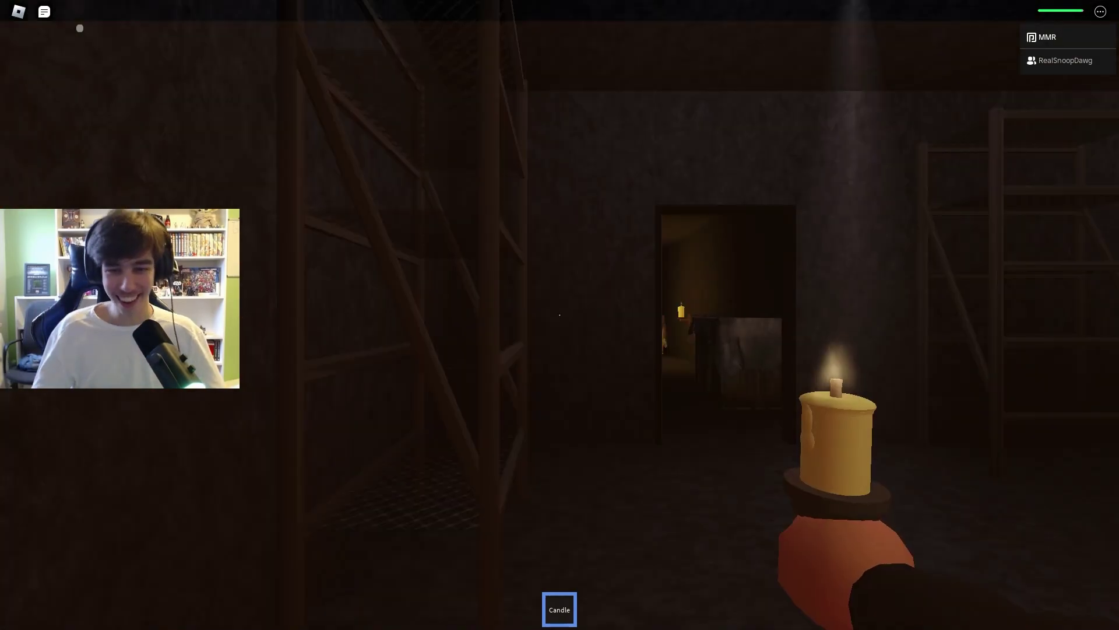
pyautogui.press('w')
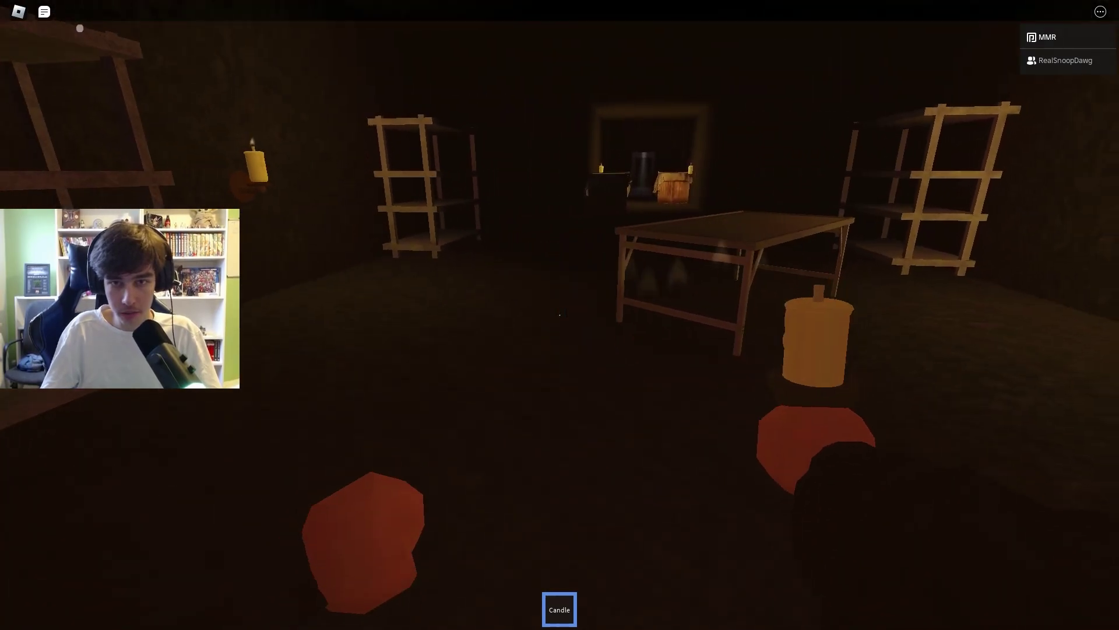
pyautogui.press('w')
pyautogui.press('w')
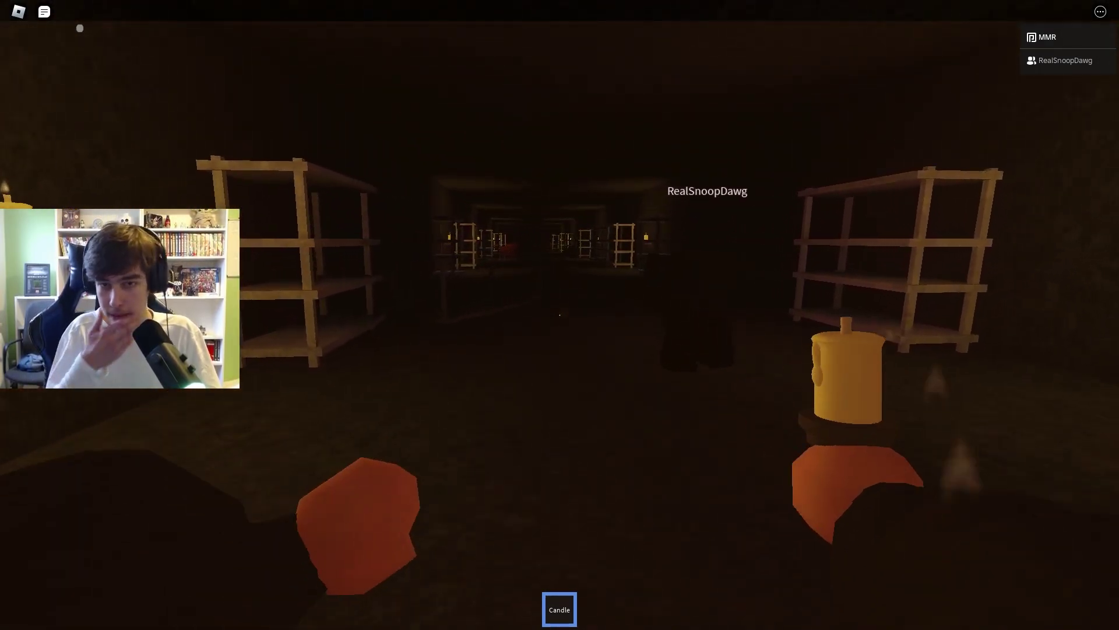
pyautogui.press('w')
pyautogui.press('w')
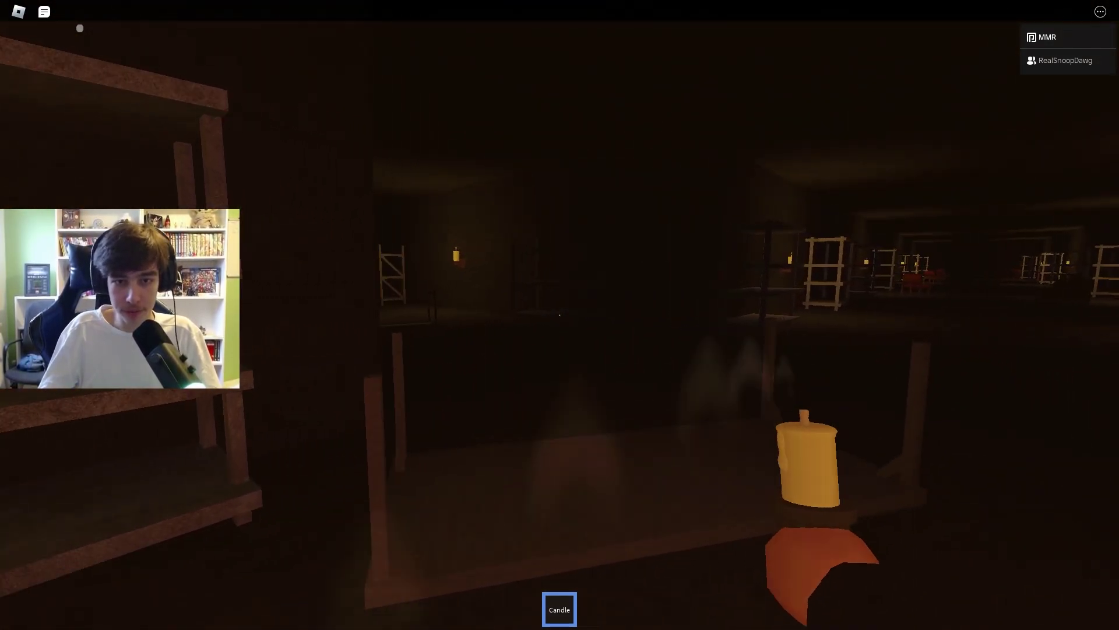
pyautogui.press('w')
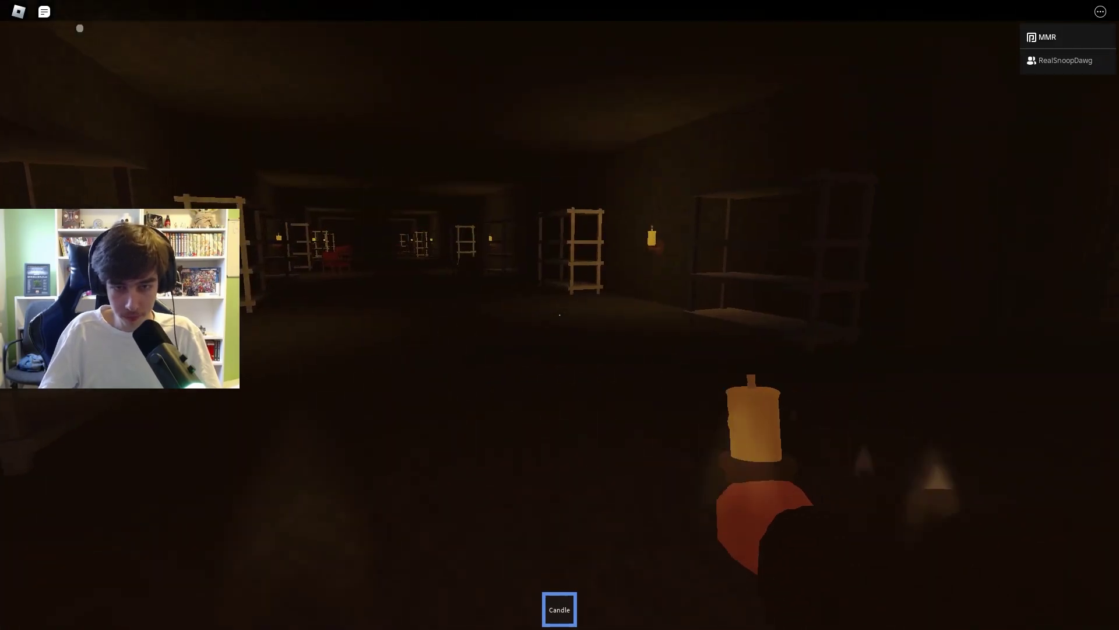
pyautogui.press('w')
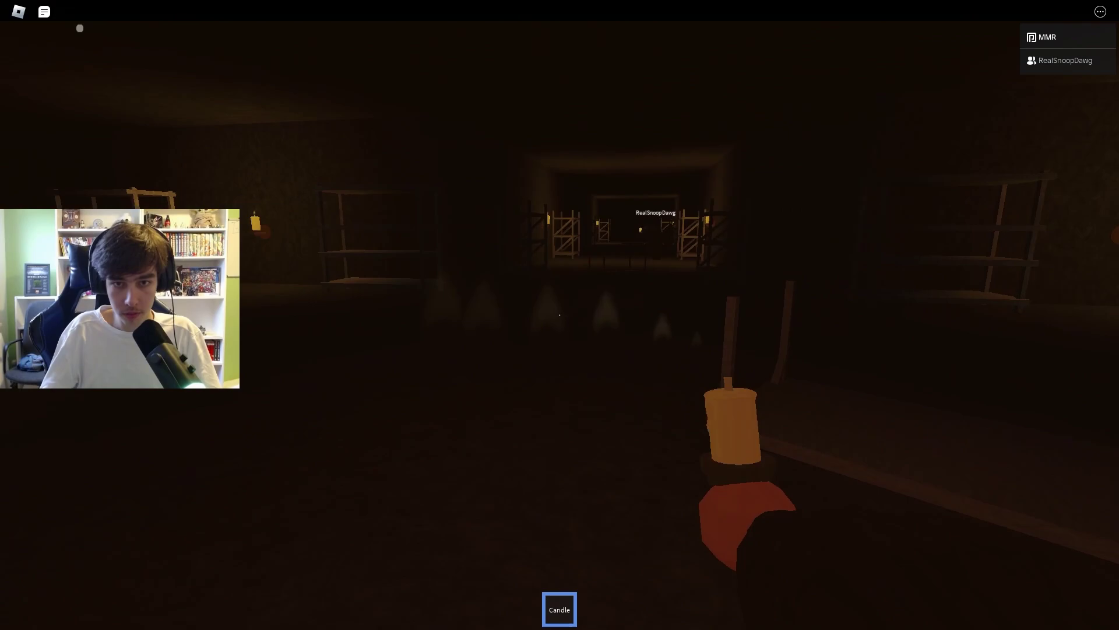
pyautogui.press('w')
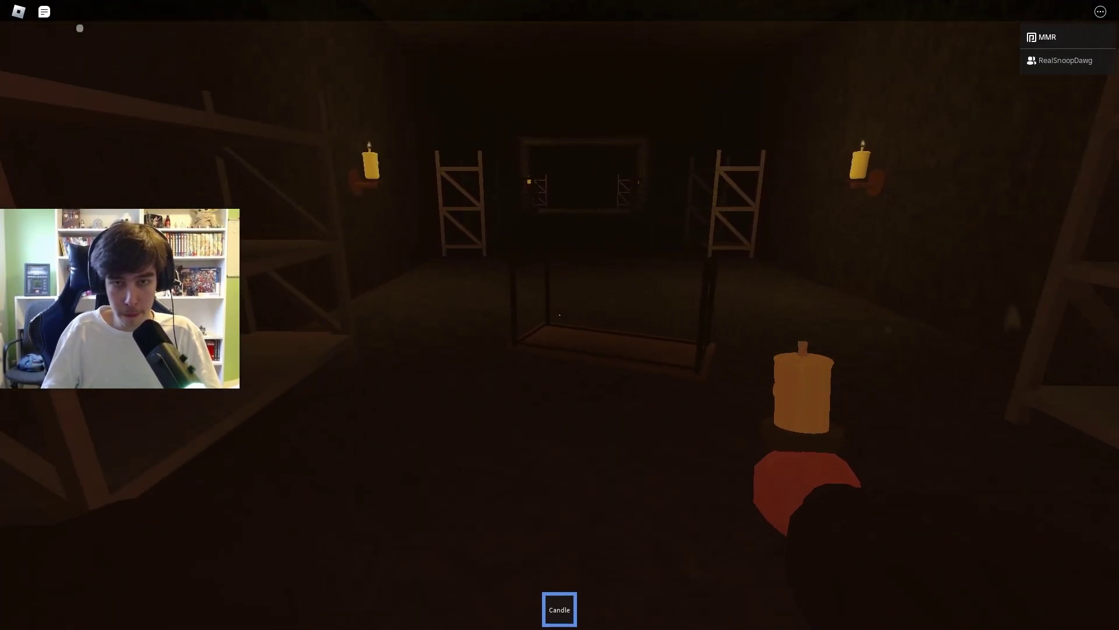
pyautogui.press('w')
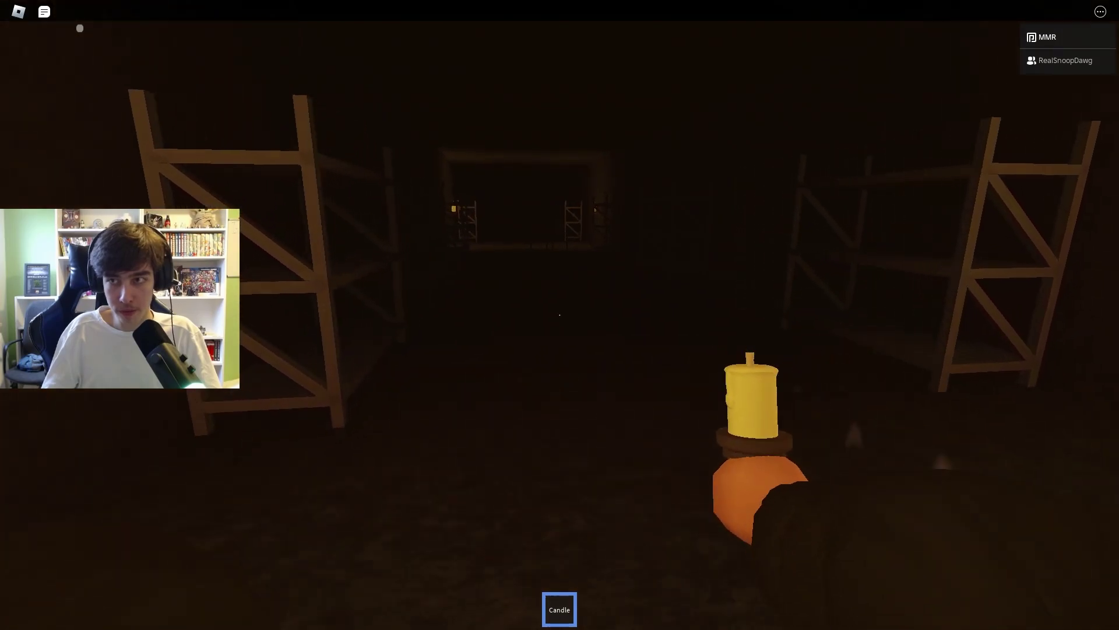
pyautogui.press('w')
pyautogui.press('w')
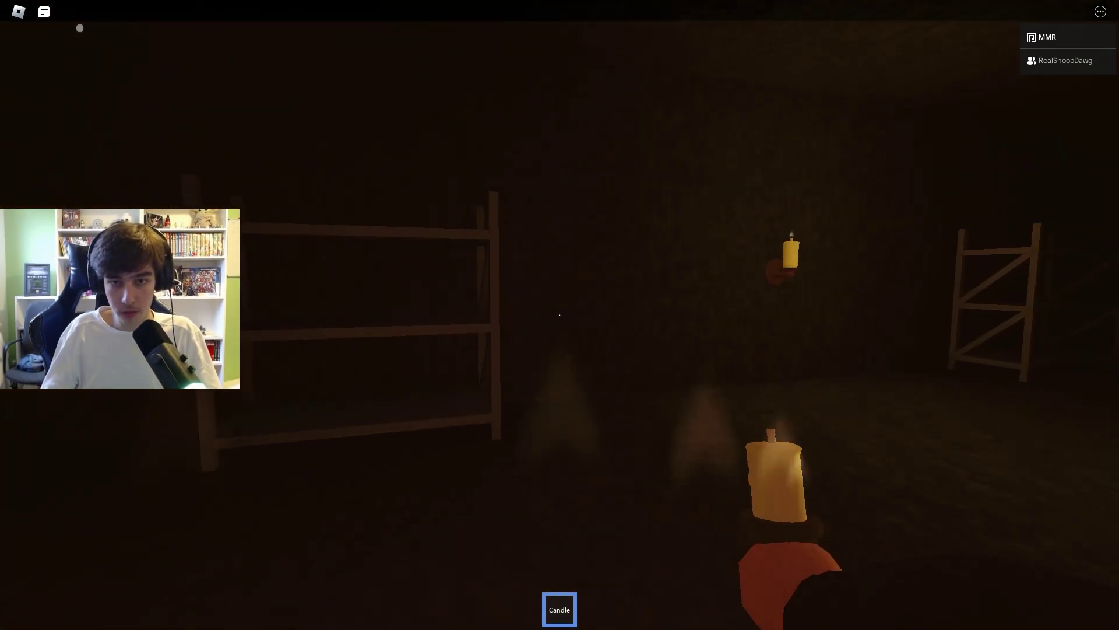
pyautogui.press('w')
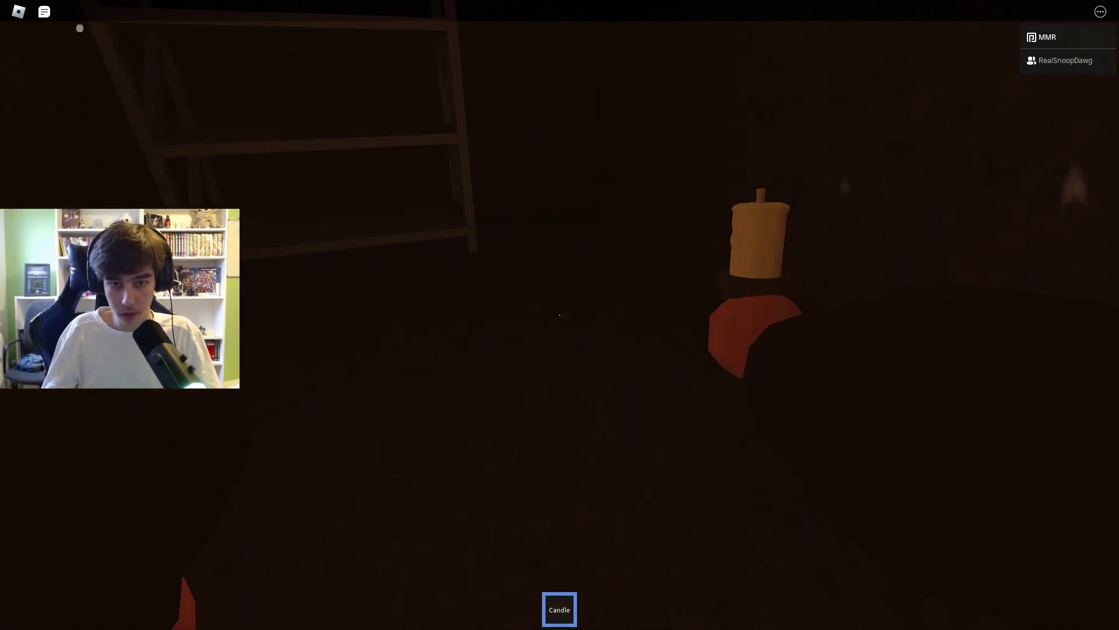
pyautogui.press('w')
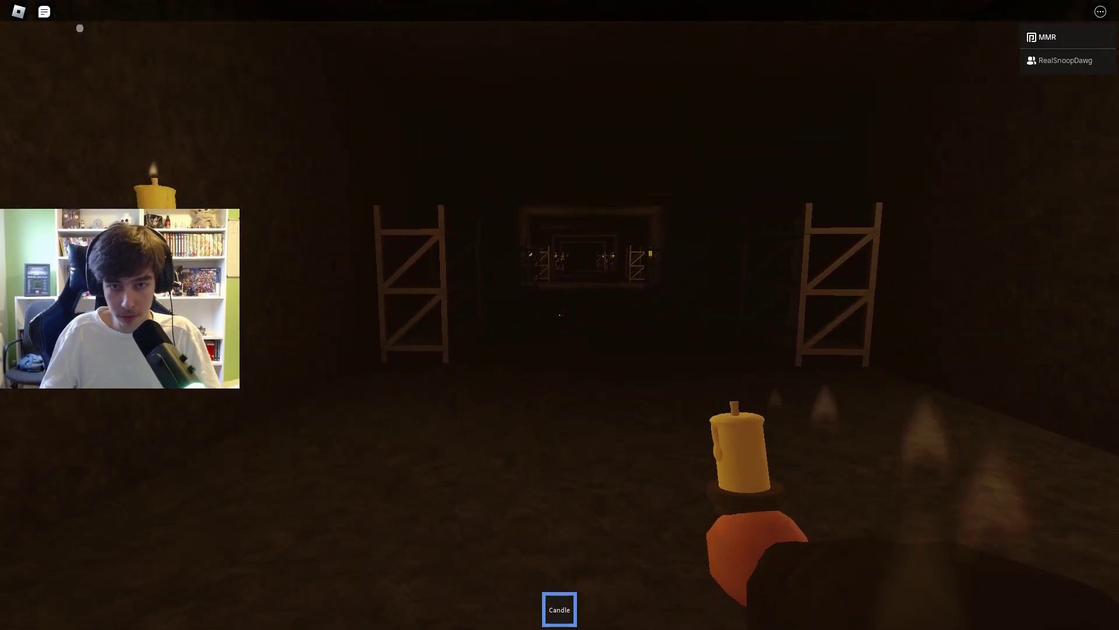
pyautogui.press('w')
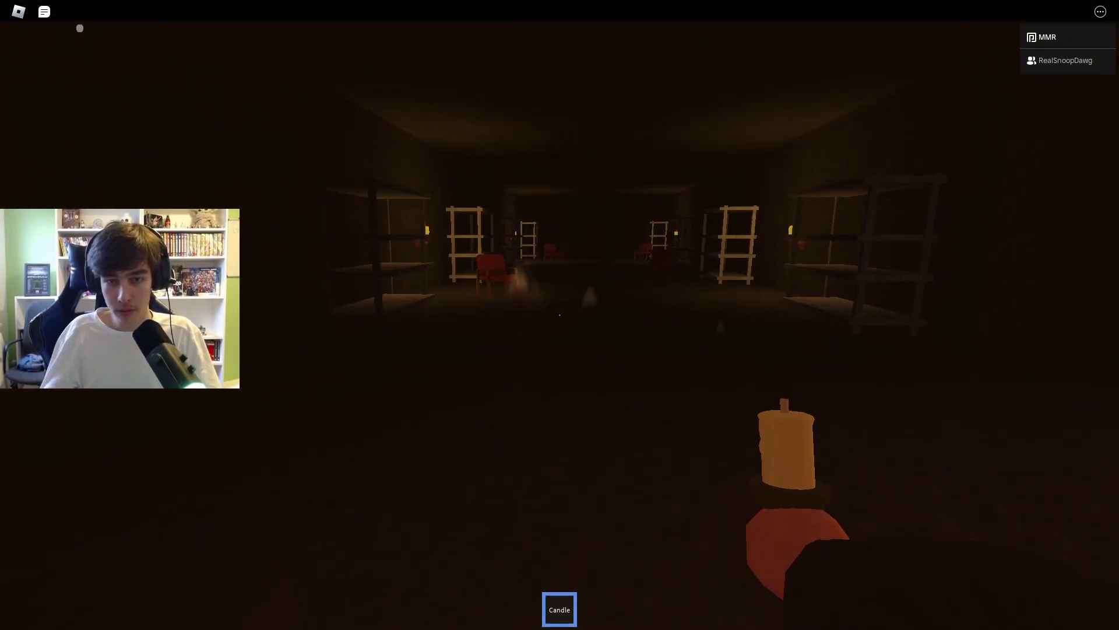
pyautogui.press('w')
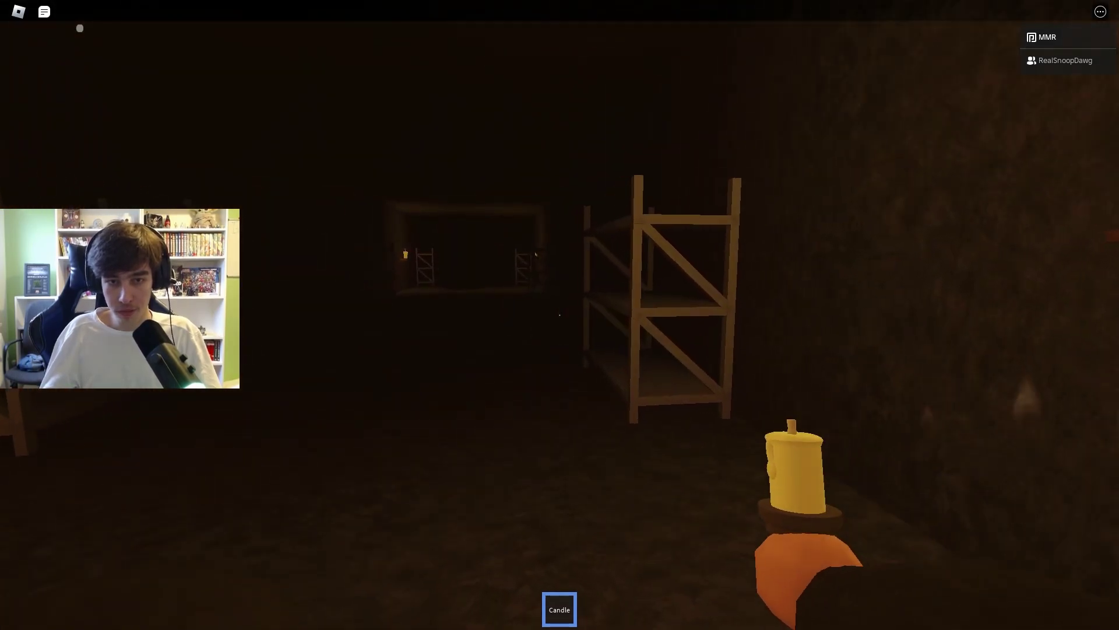
pyautogui.press('w')
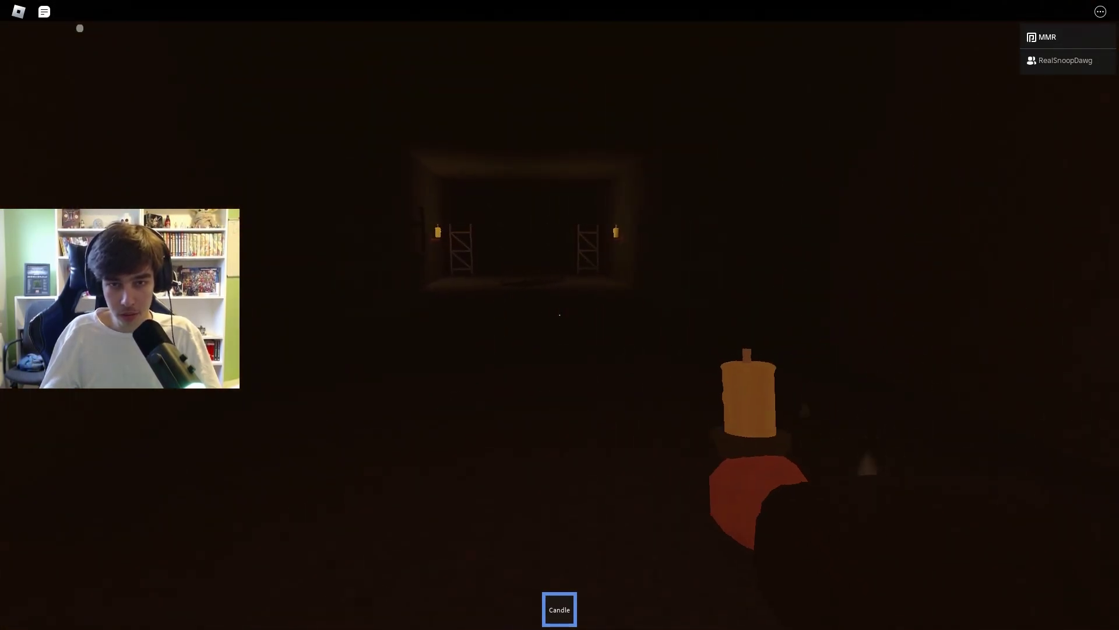
pyautogui.press('w')
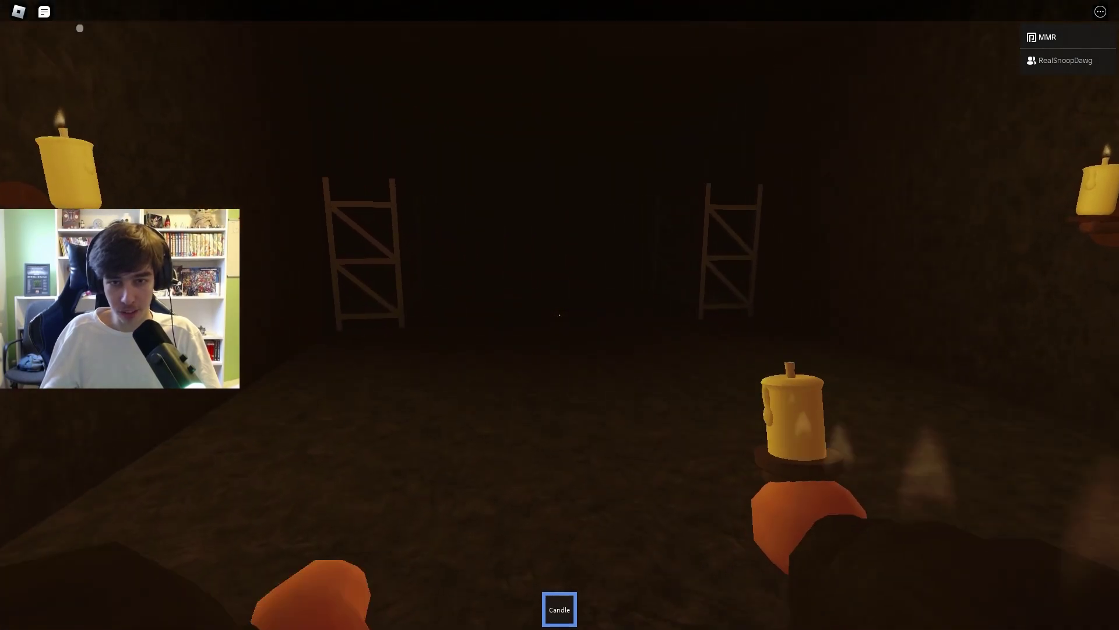
pyautogui.press('w')
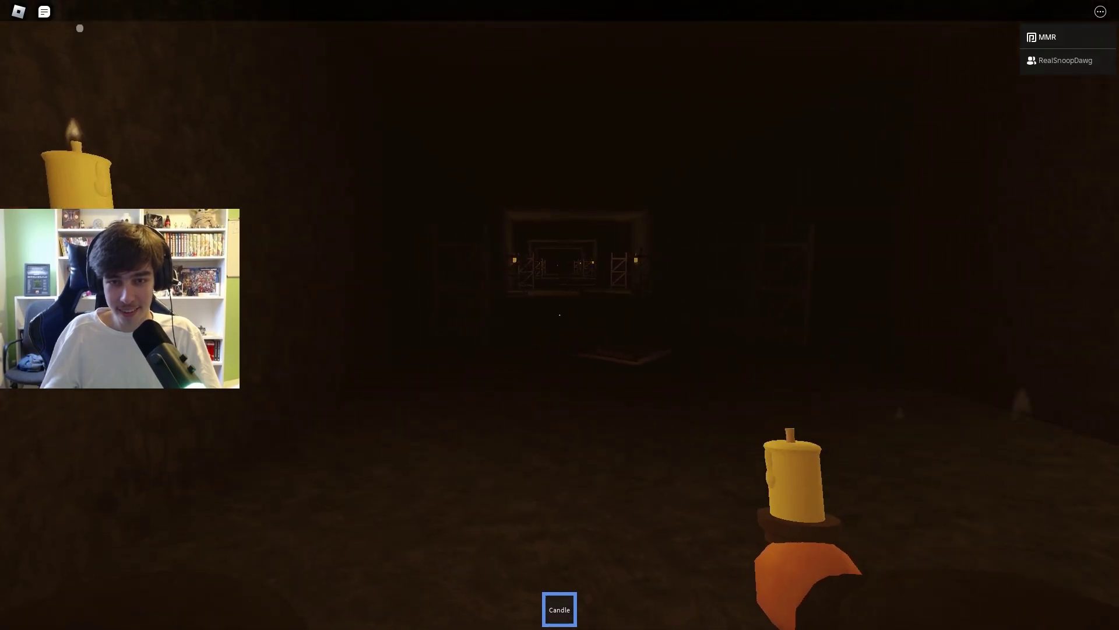
pyautogui.press('w')
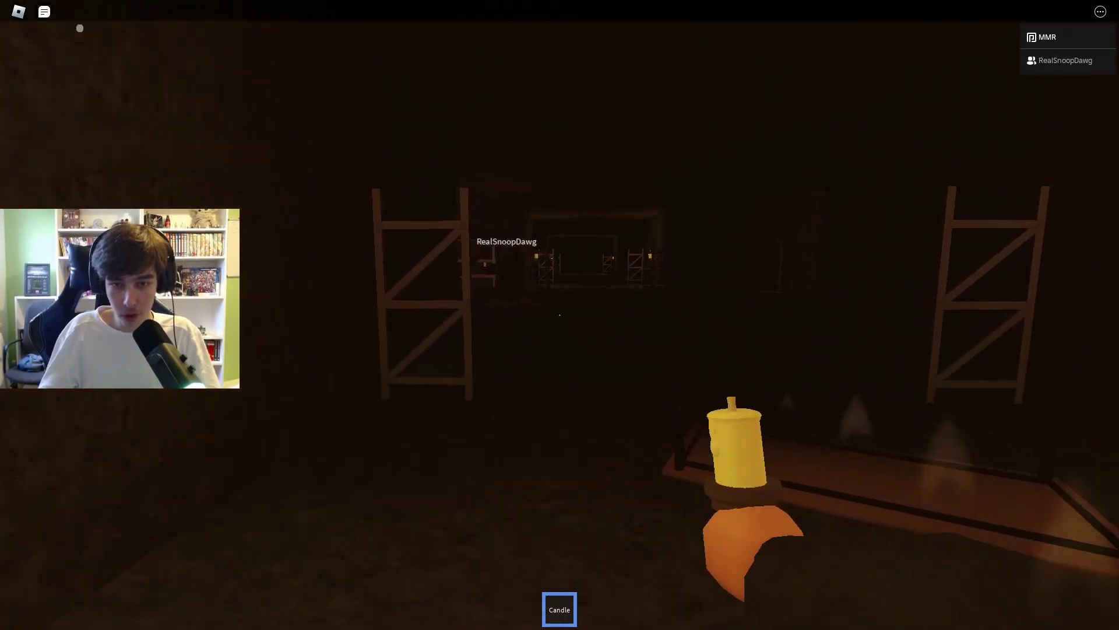
pyautogui.press('w')
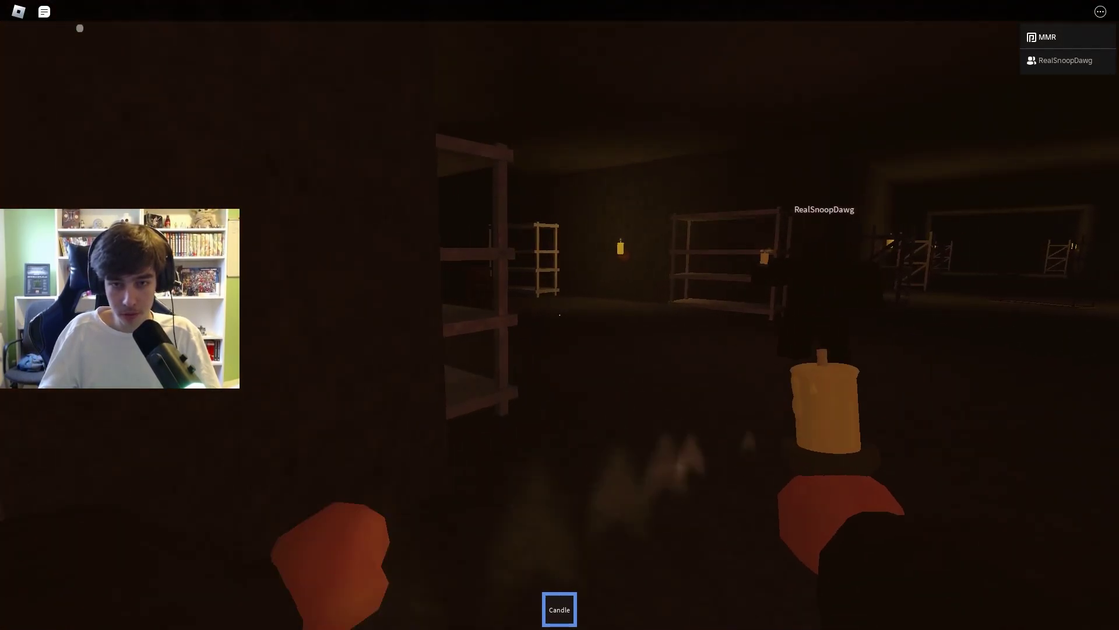
pyautogui.press('w')
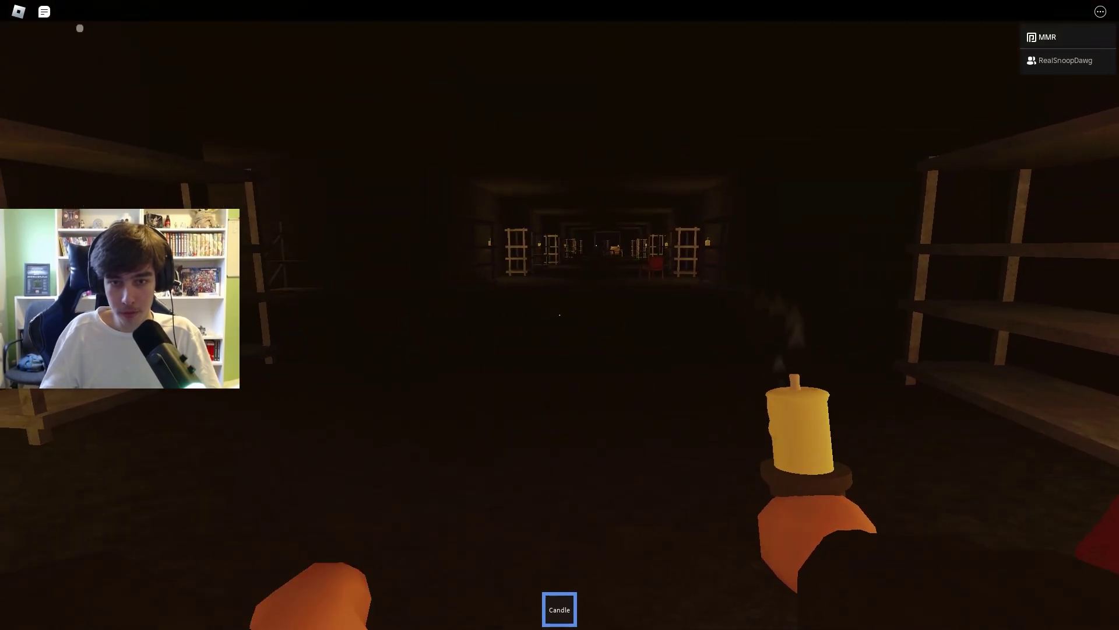
pyautogui.press('w')
pyautogui.press('w')
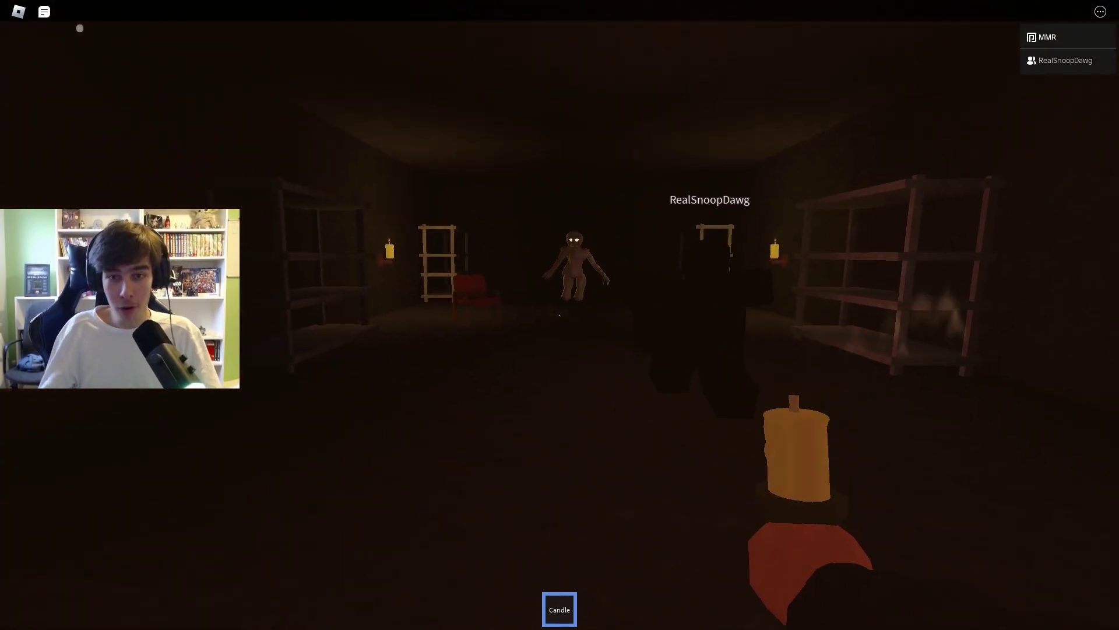
pyautogui.press('w')
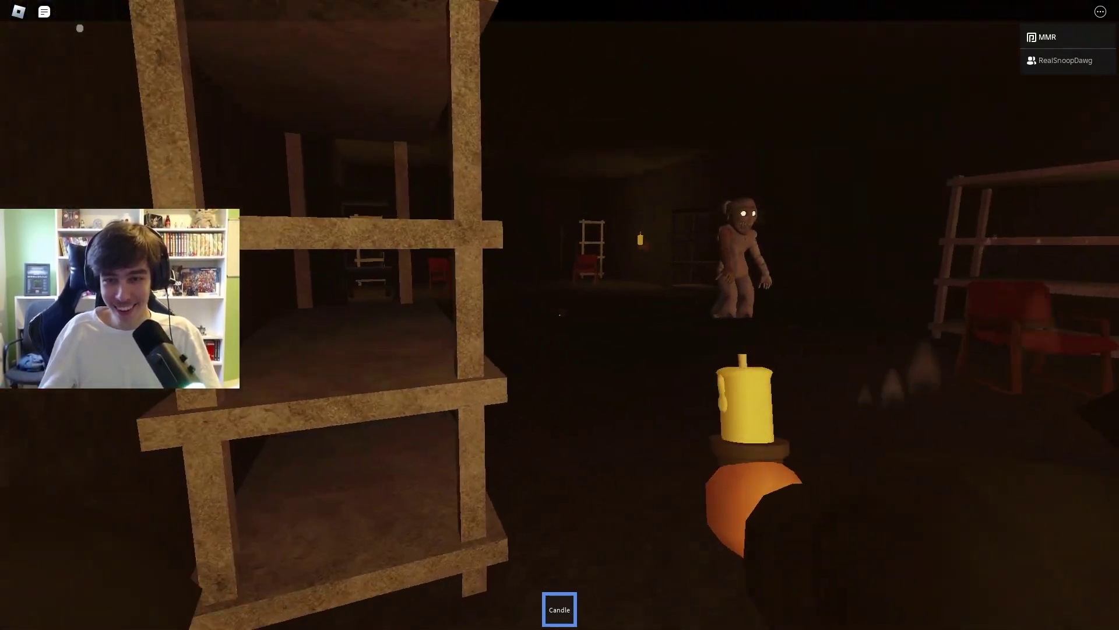
pyautogui.press('w')
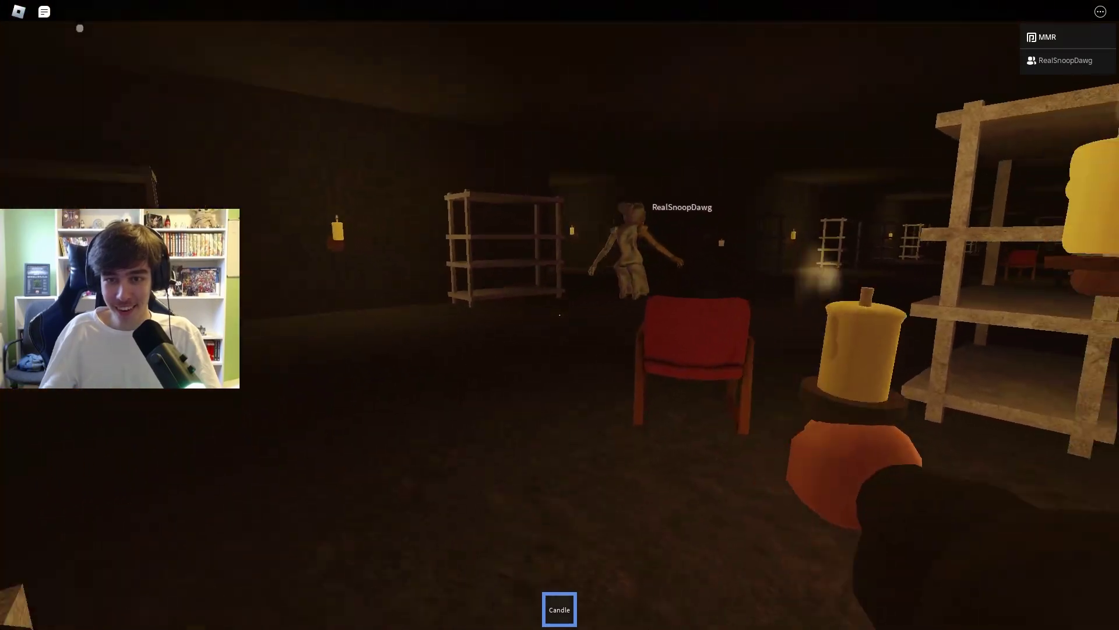
pyautogui.press('w')
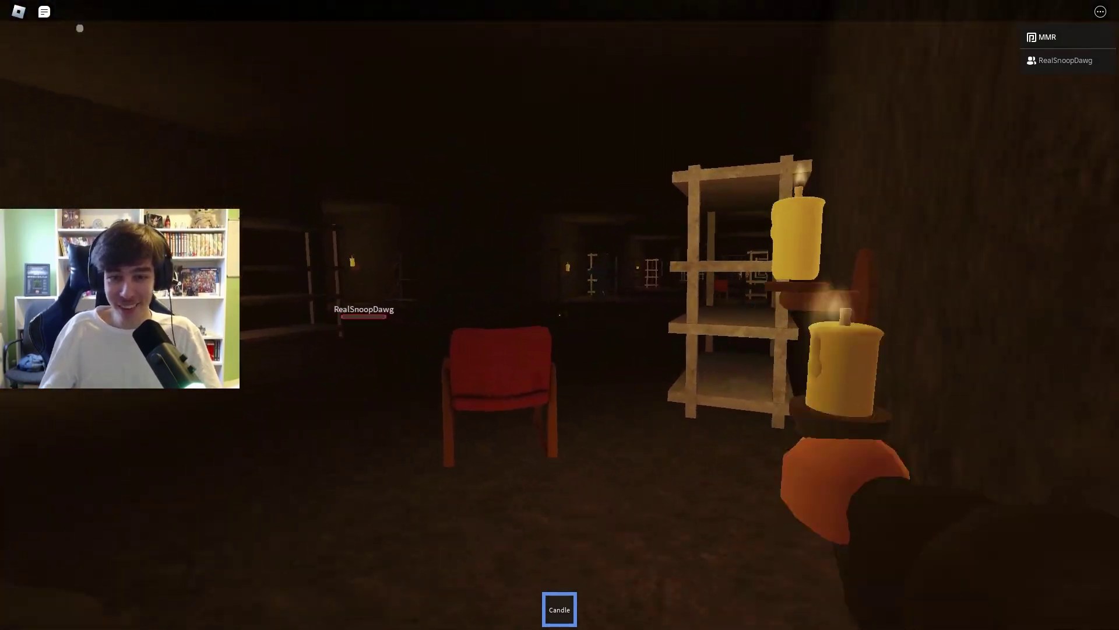
pyautogui.press('w')
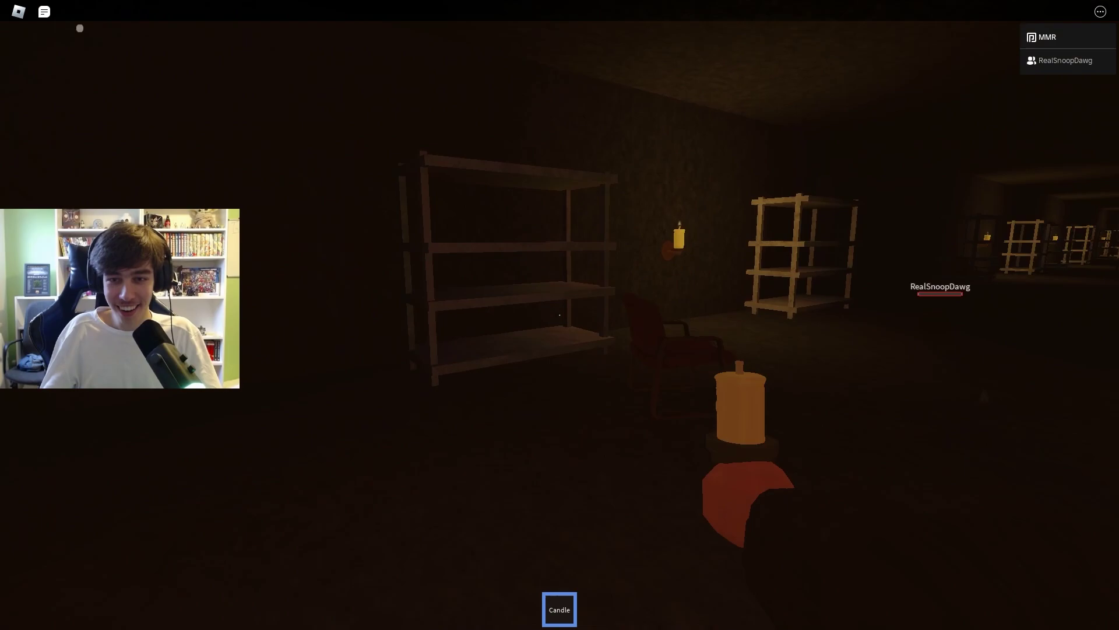
pyautogui.press('w')
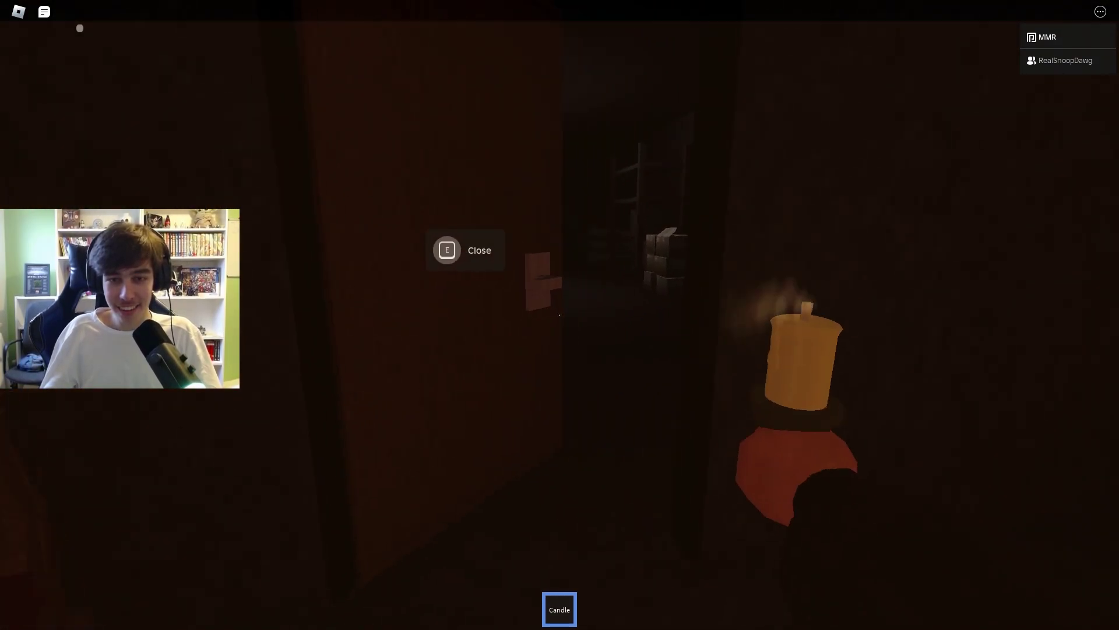
pyautogui.press('w')
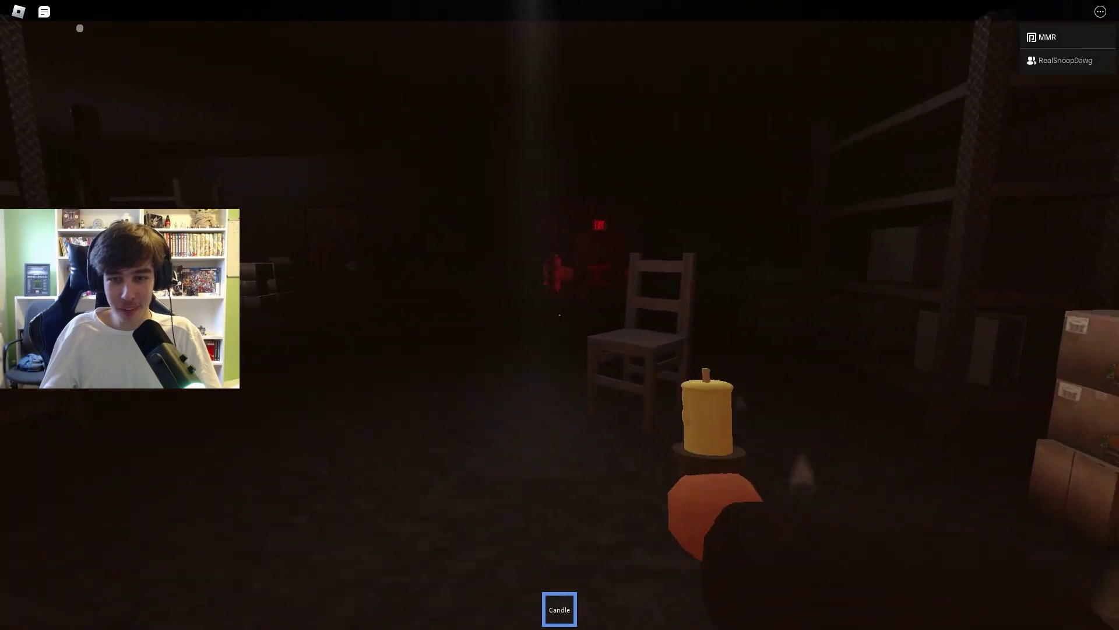
pyautogui.press('w')
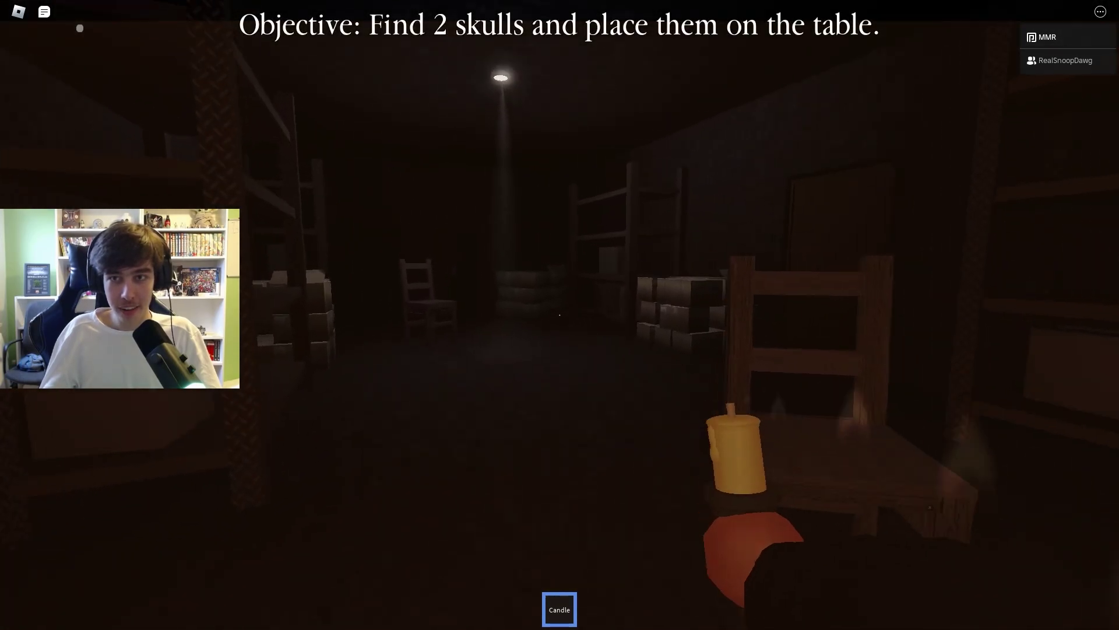
pyautogui.press('w')
pyautogui.press('w')
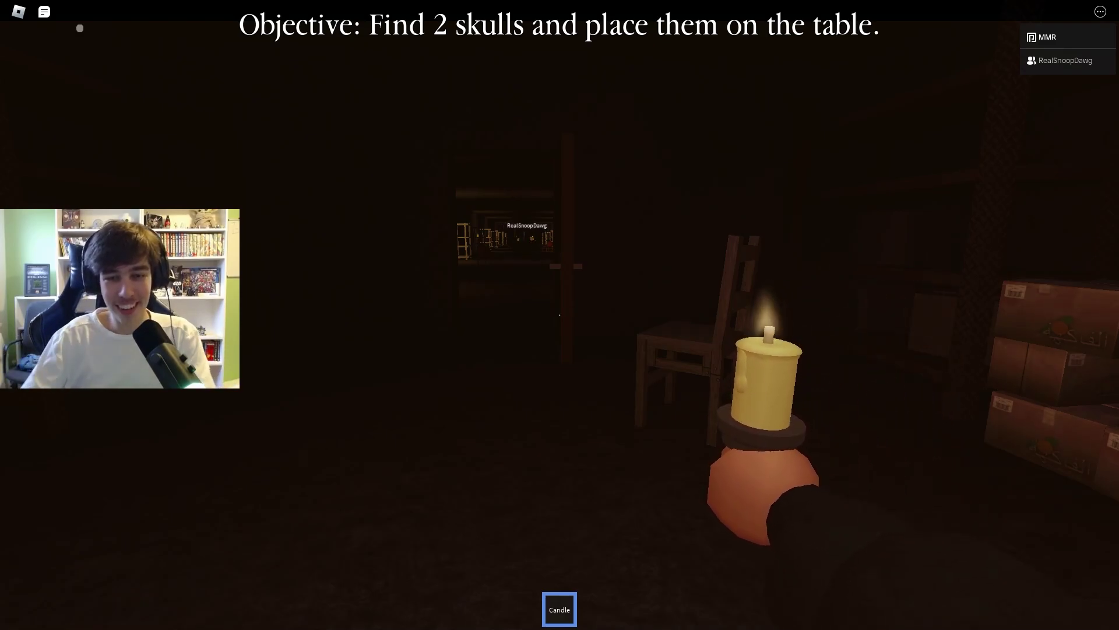
pyautogui.press('w')
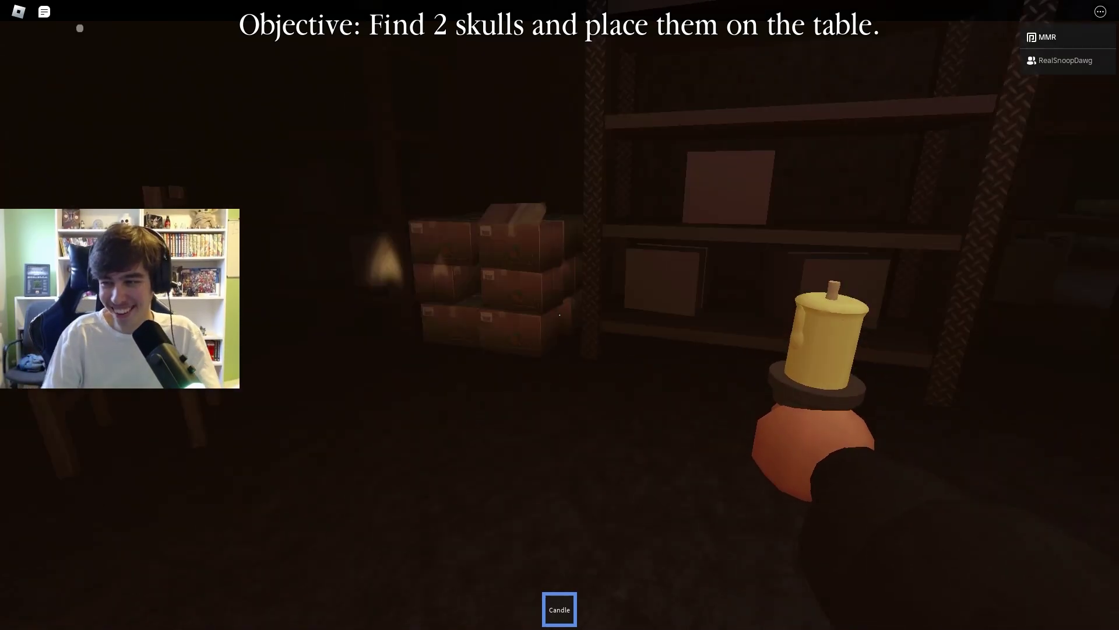
pyautogui.press('w')
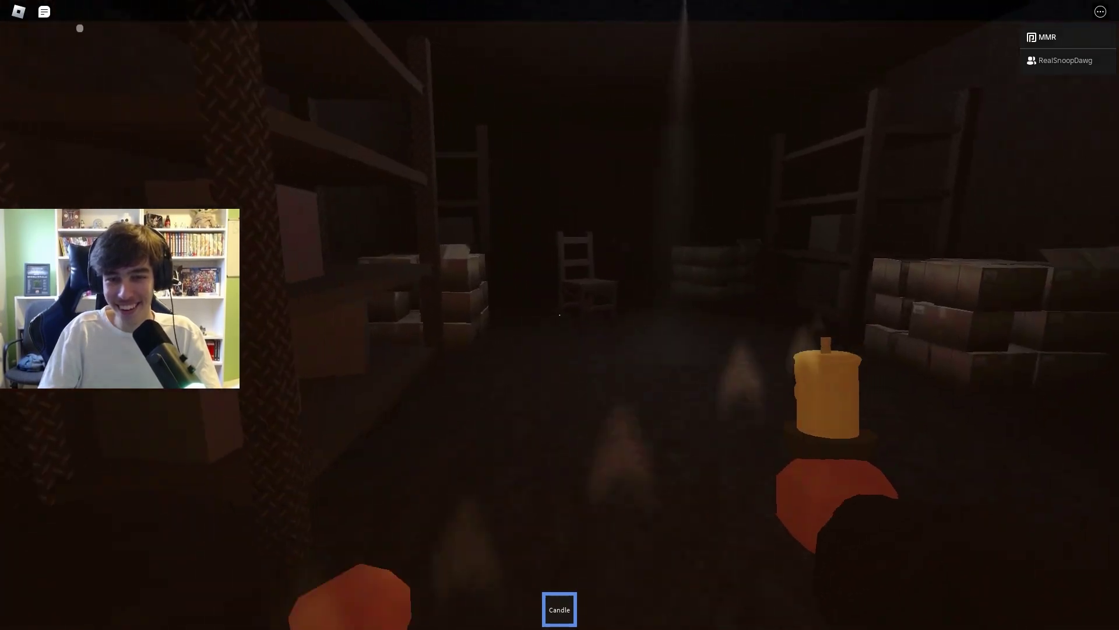
pyautogui.press('w')
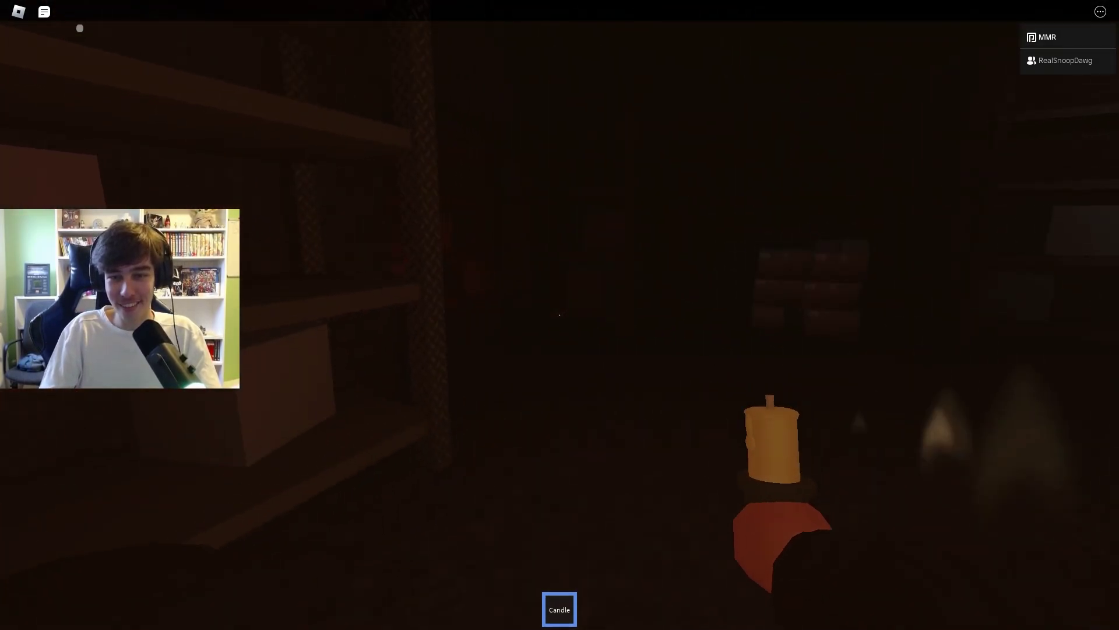
pyautogui.press('w')
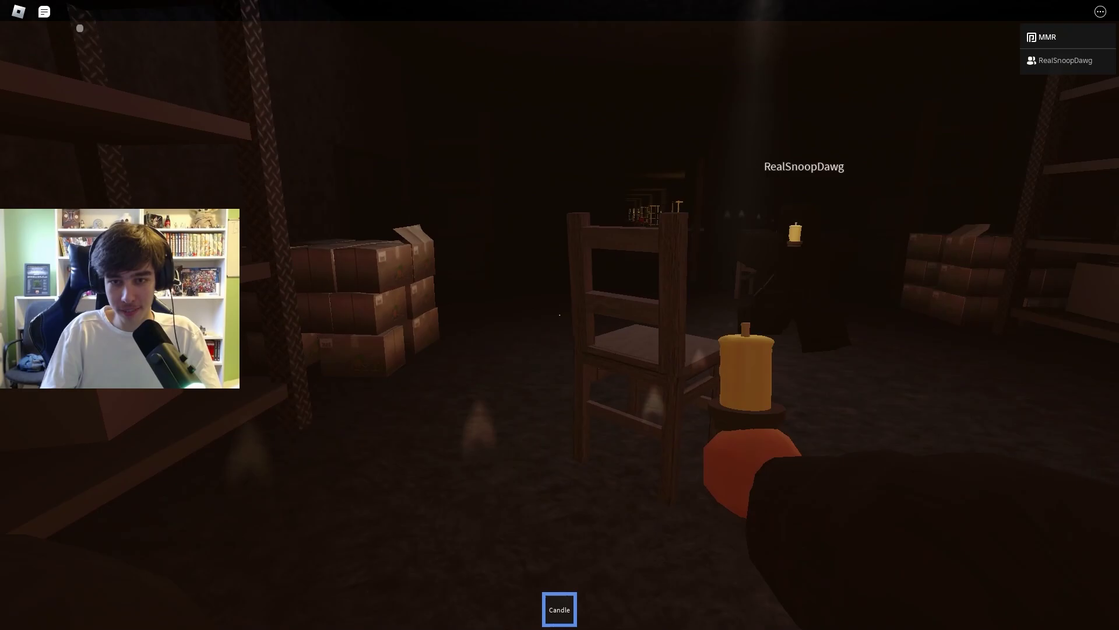
pyautogui.press('w')
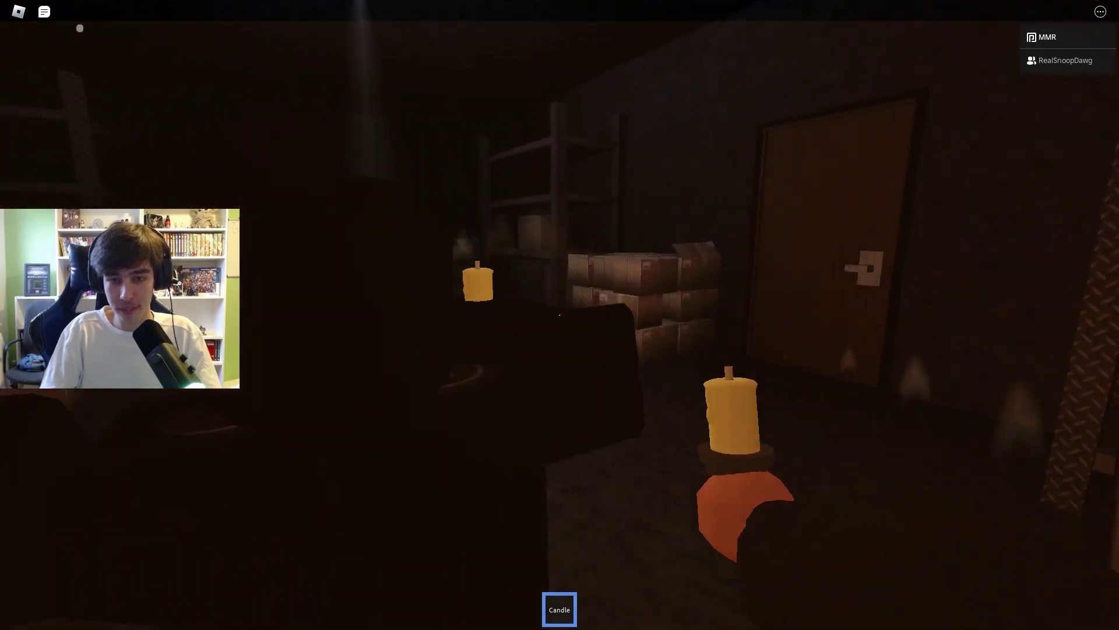
pyautogui.press('e')
pyautogui.press('w')
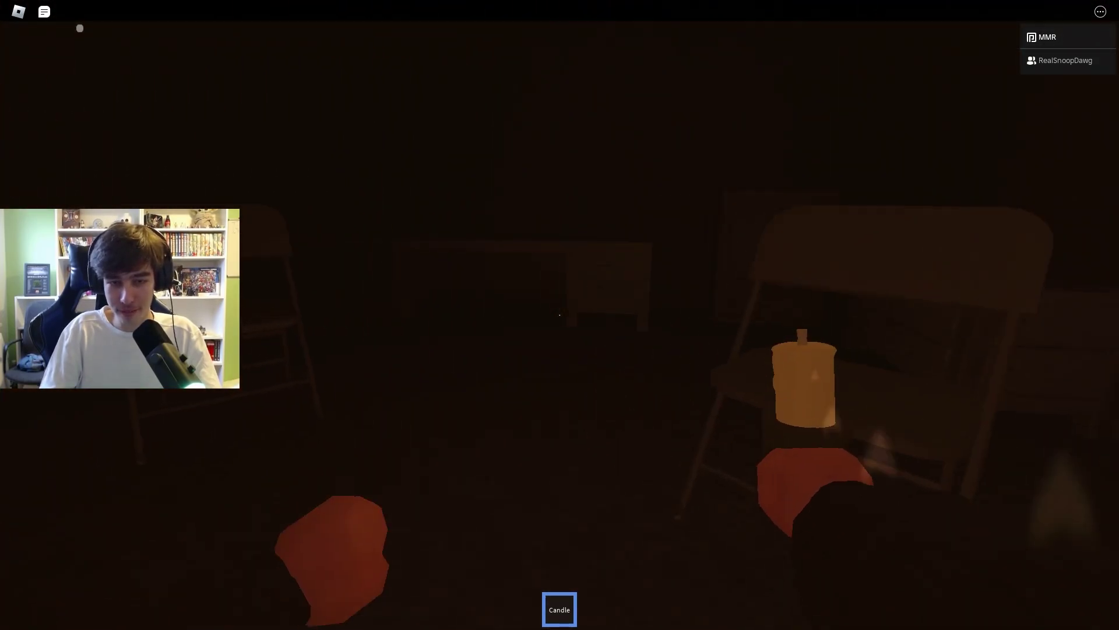
pyautogui.press('w')
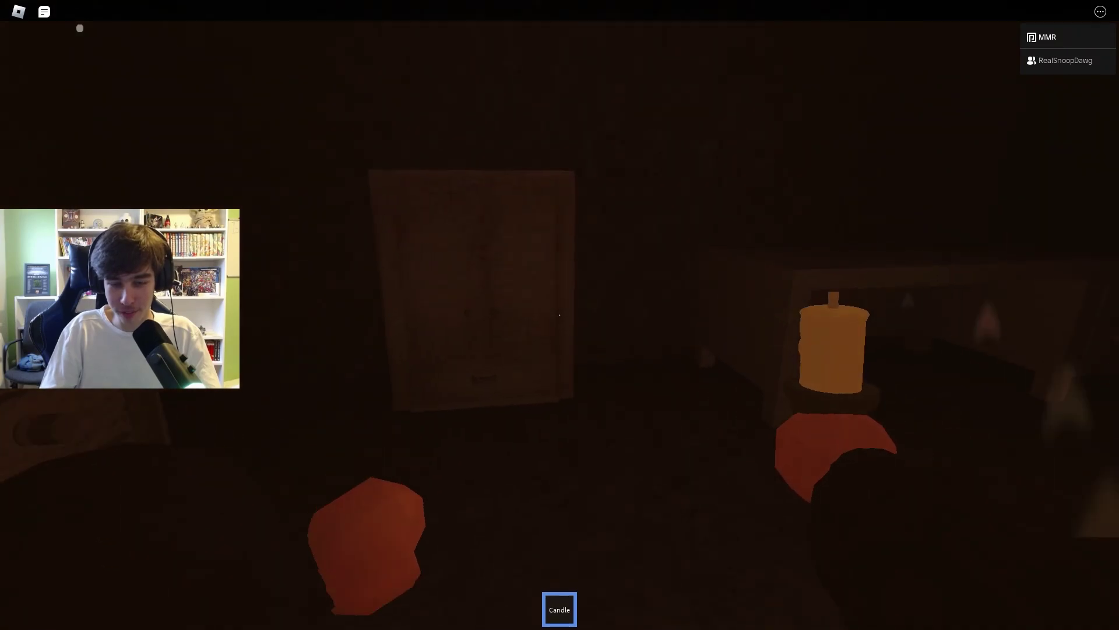
pyautogui.press('w')
pyautogui.press('w')
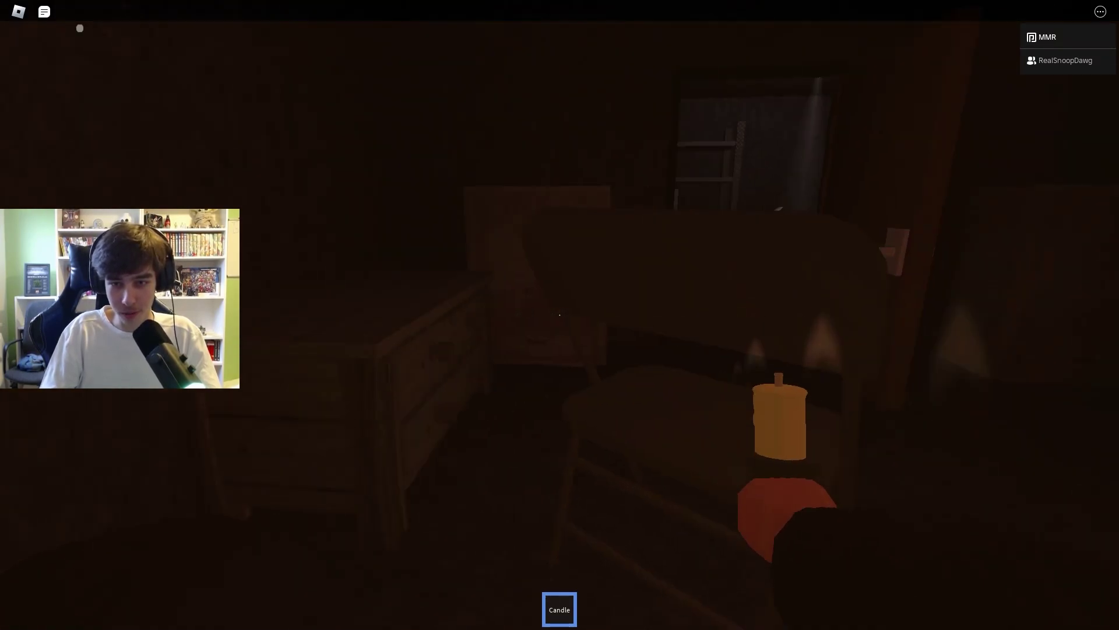
pyautogui.press('w')
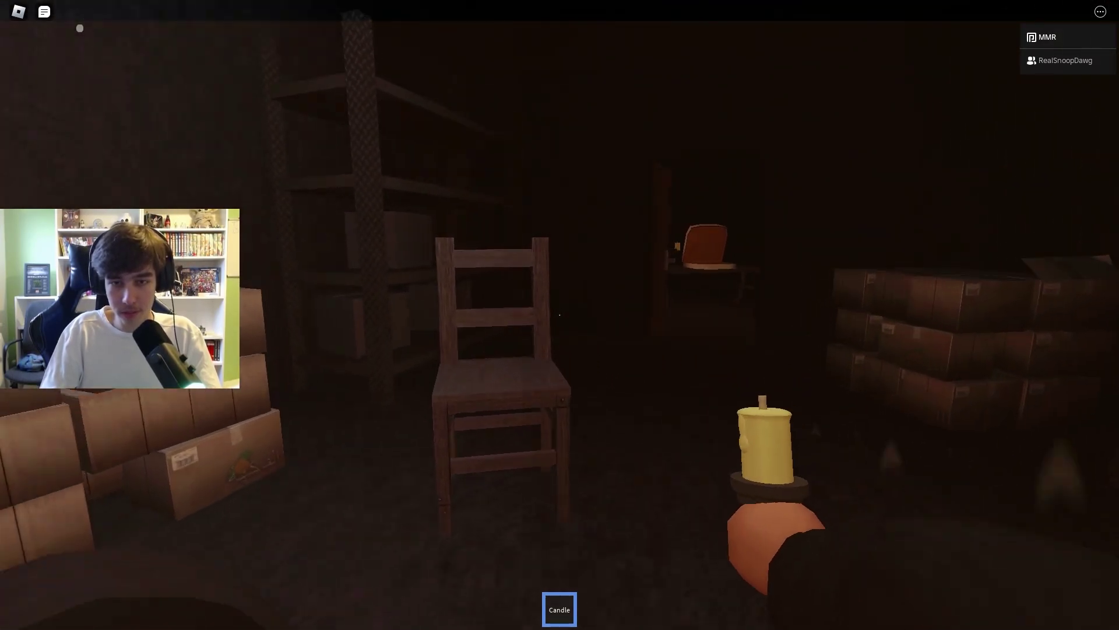
pyautogui.press('w')
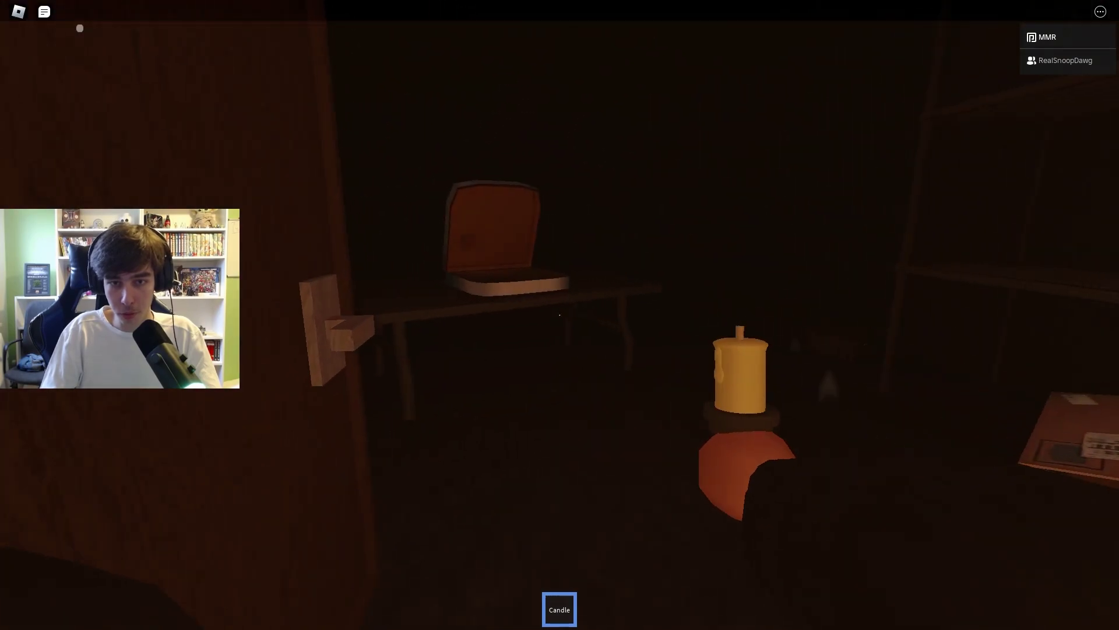
pyautogui.press('w')
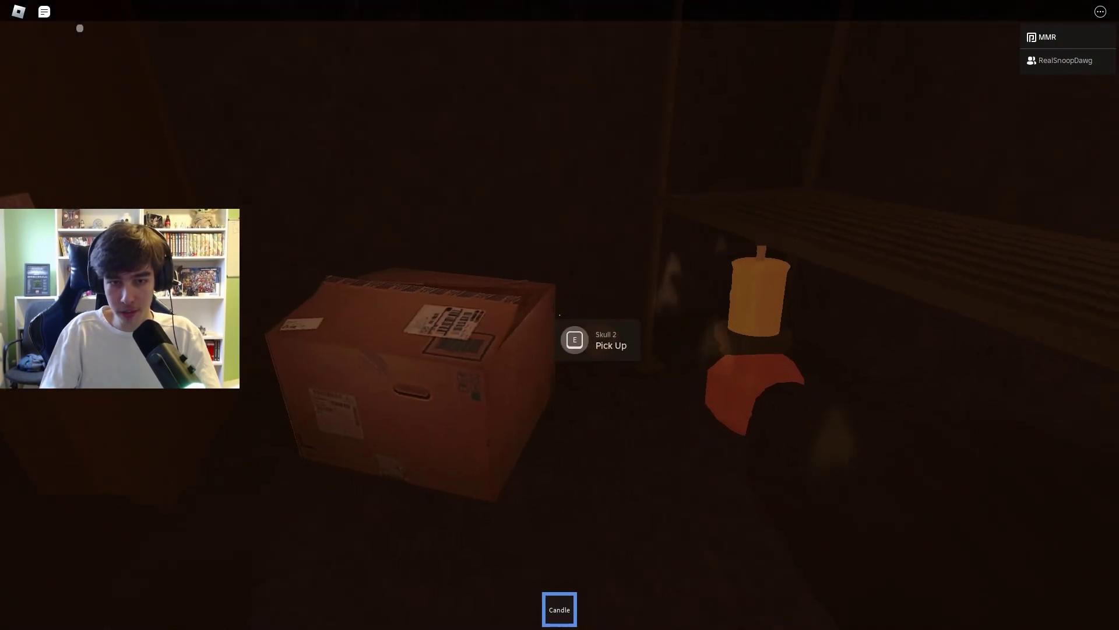
pyautogui.press('w')
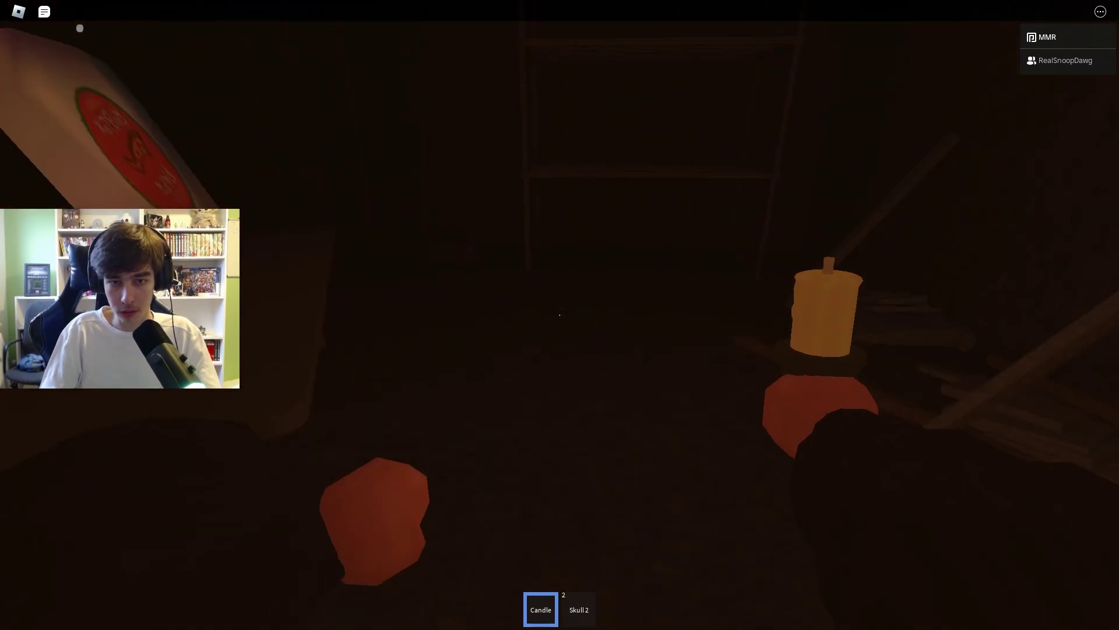
pyautogui.press('w')
pyautogui.press('w')
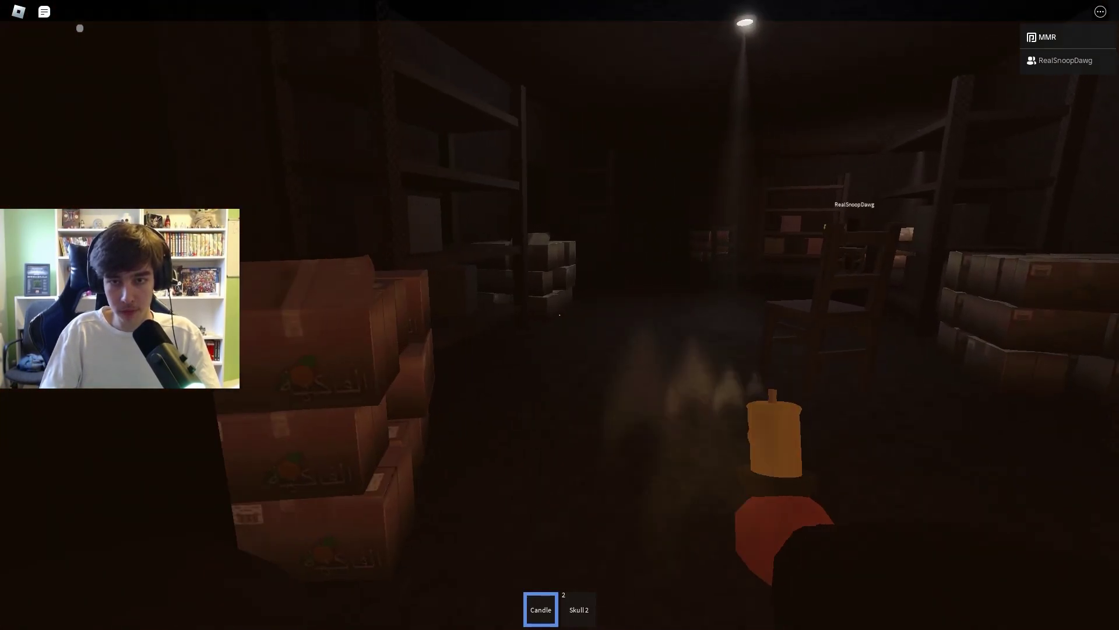
pyautogui.press('w')
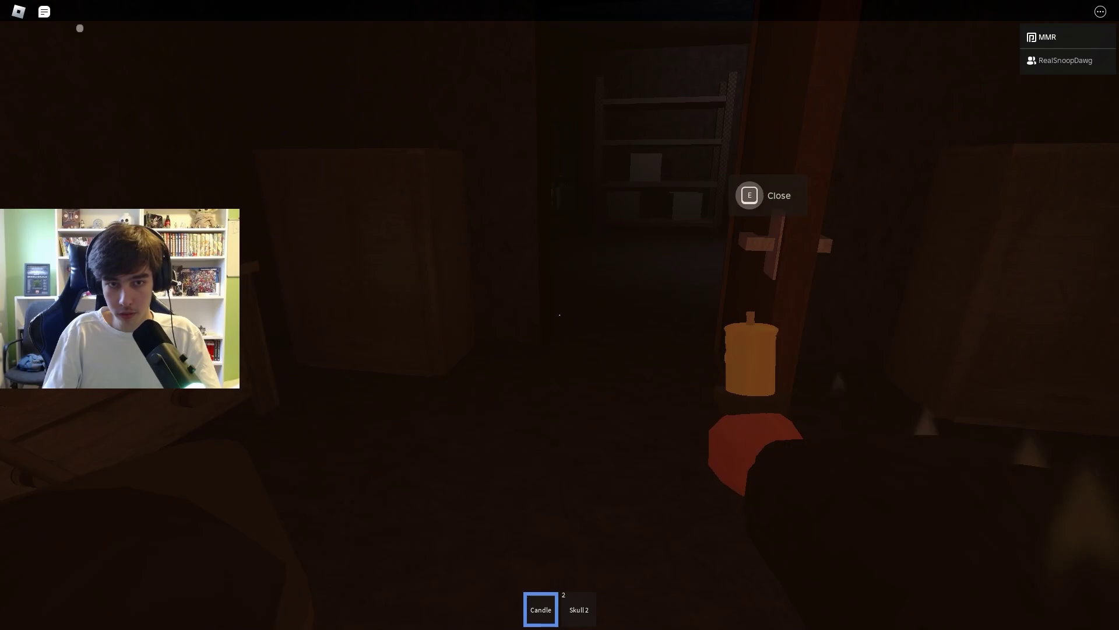
pyautogui.press('w')
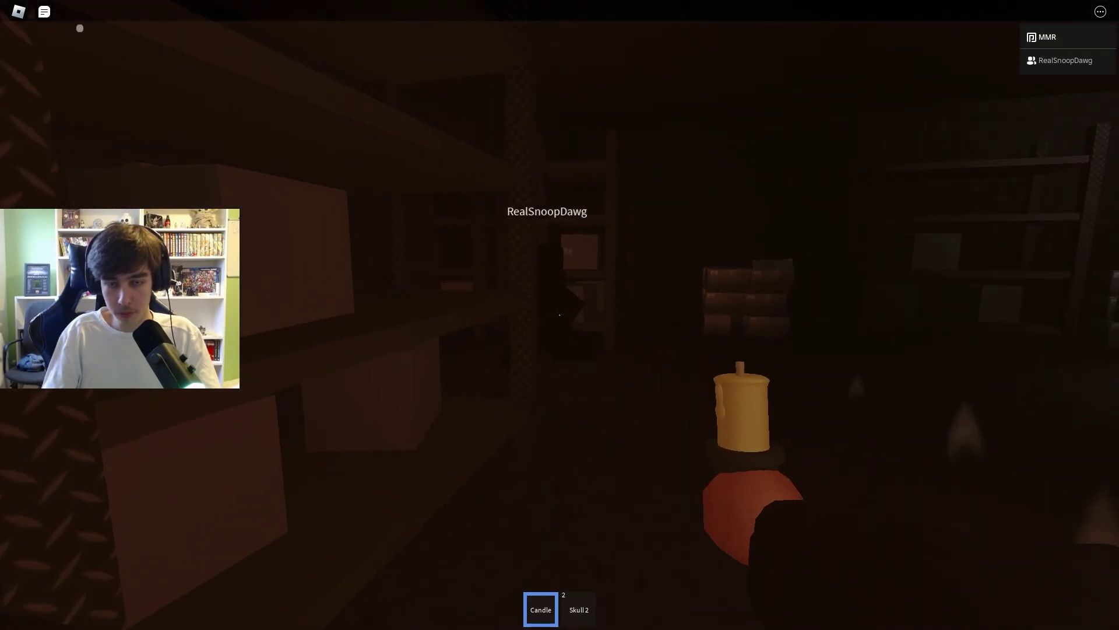
pyautogui.press('w')
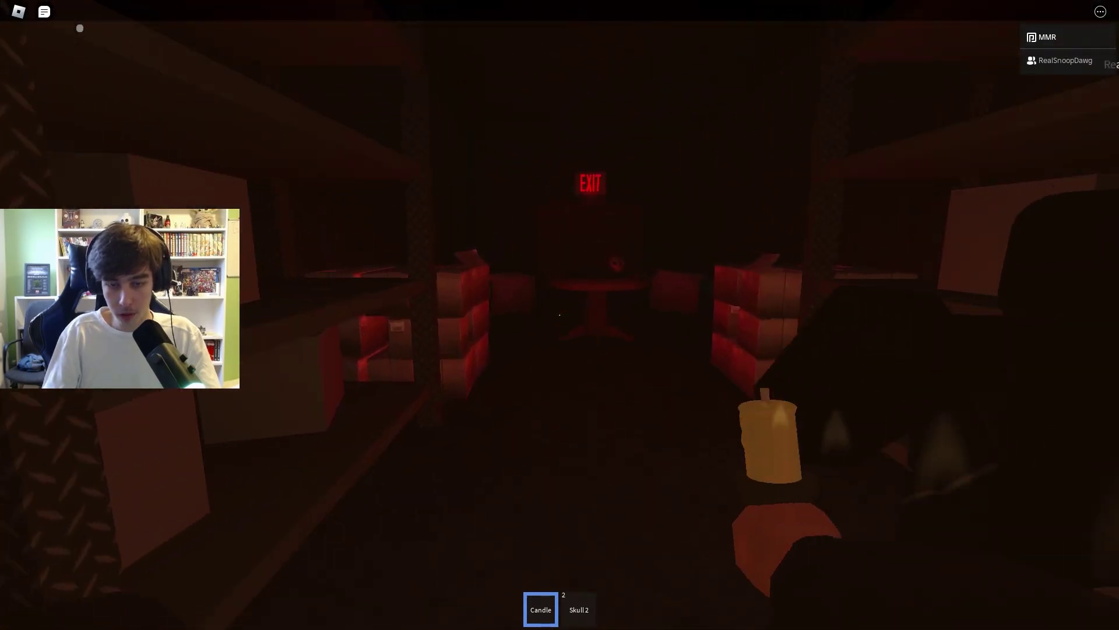
pyautogui.press('w')
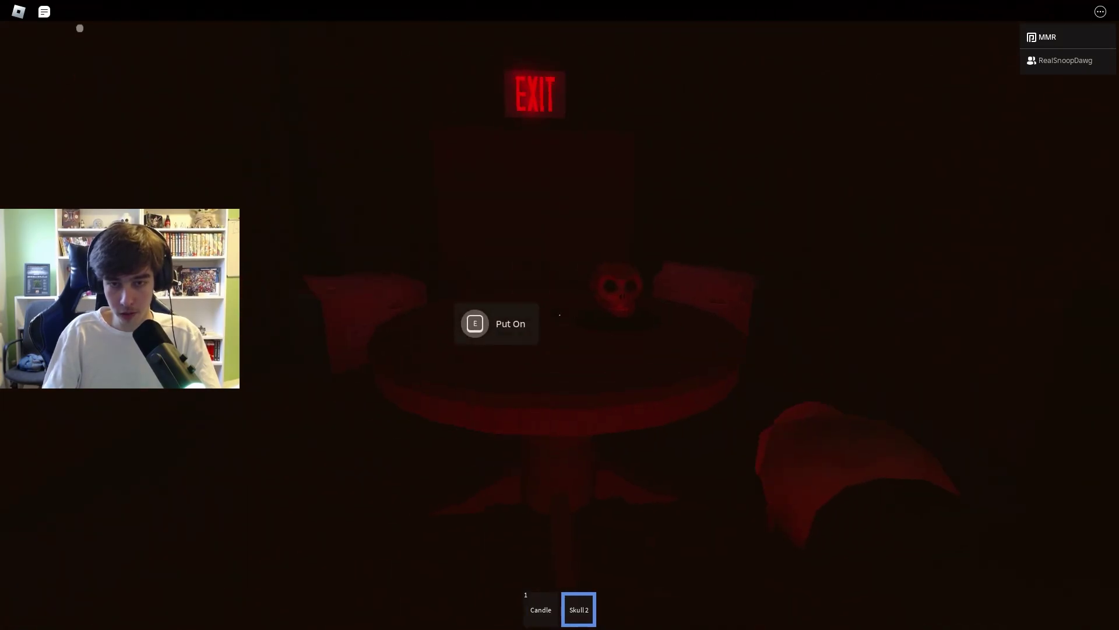
pyautogui.press('1')
pyautogui.press('w')
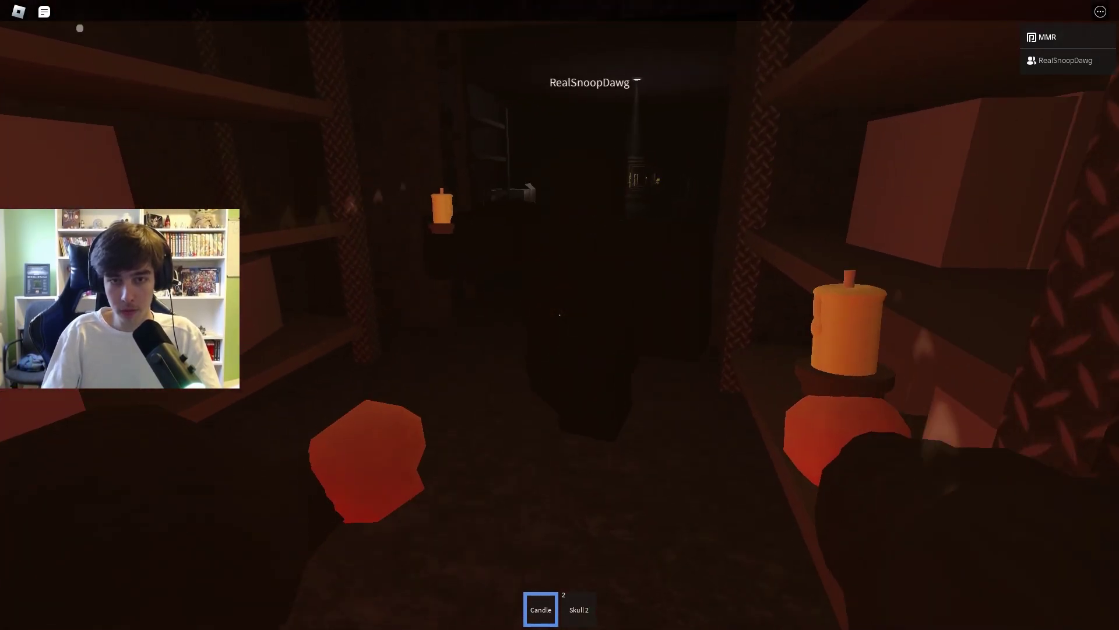
pyautogui.press('w')
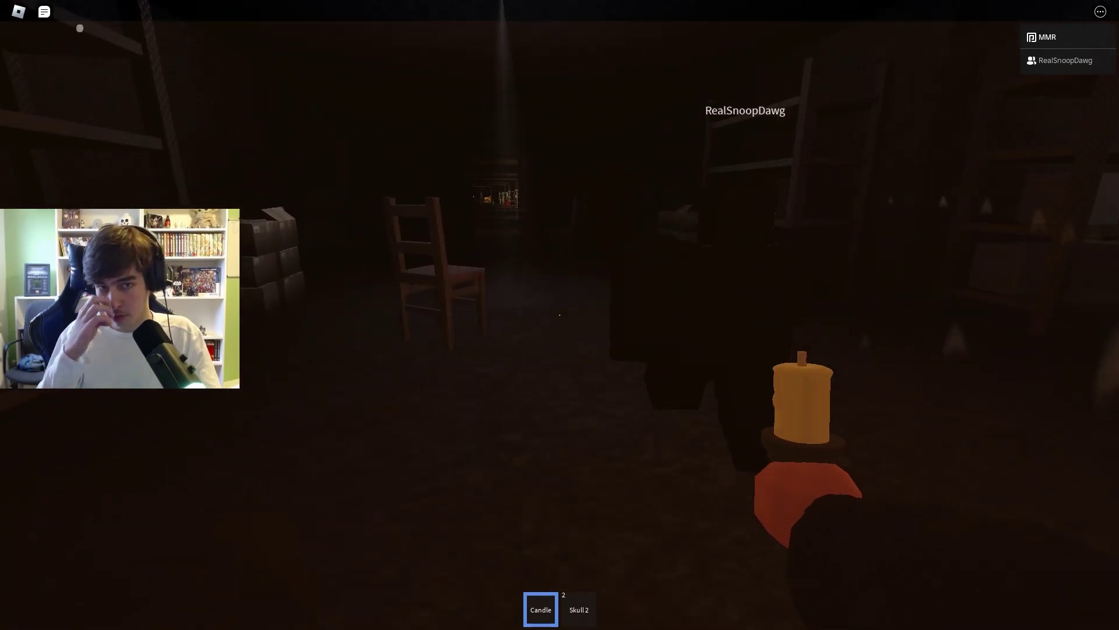
pyautogui.press('w')
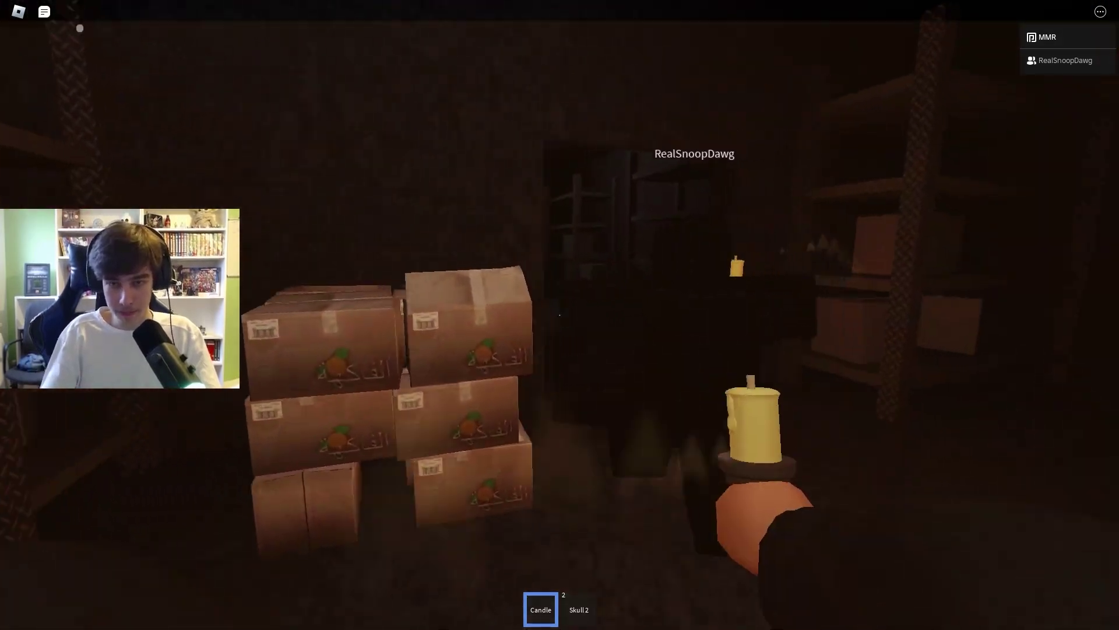
pyautogui.press('w')
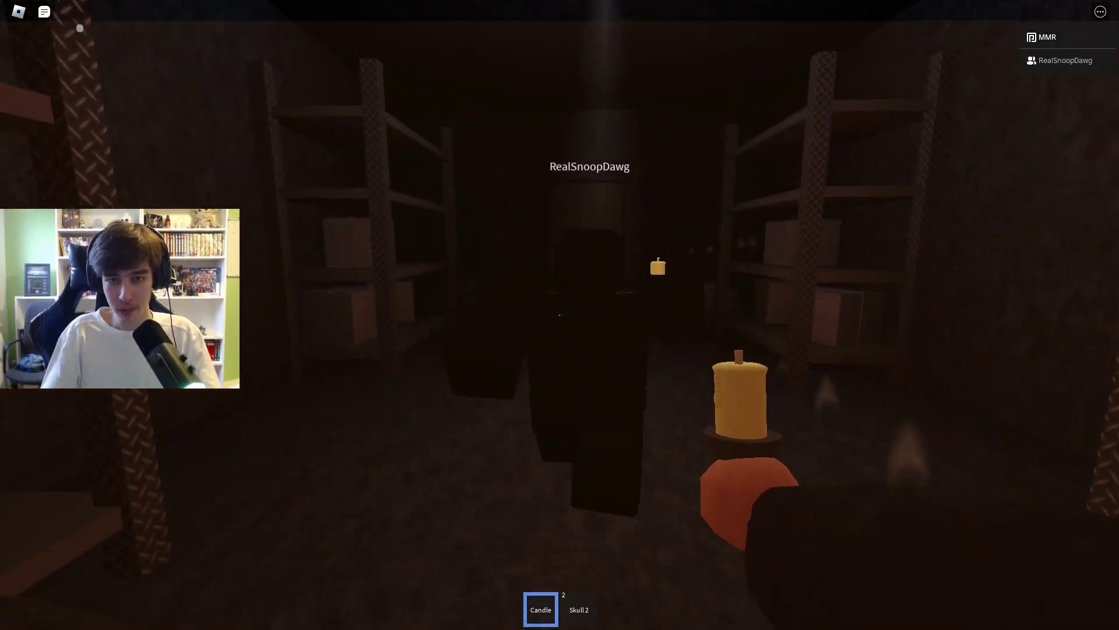
pyautogui.press('w')
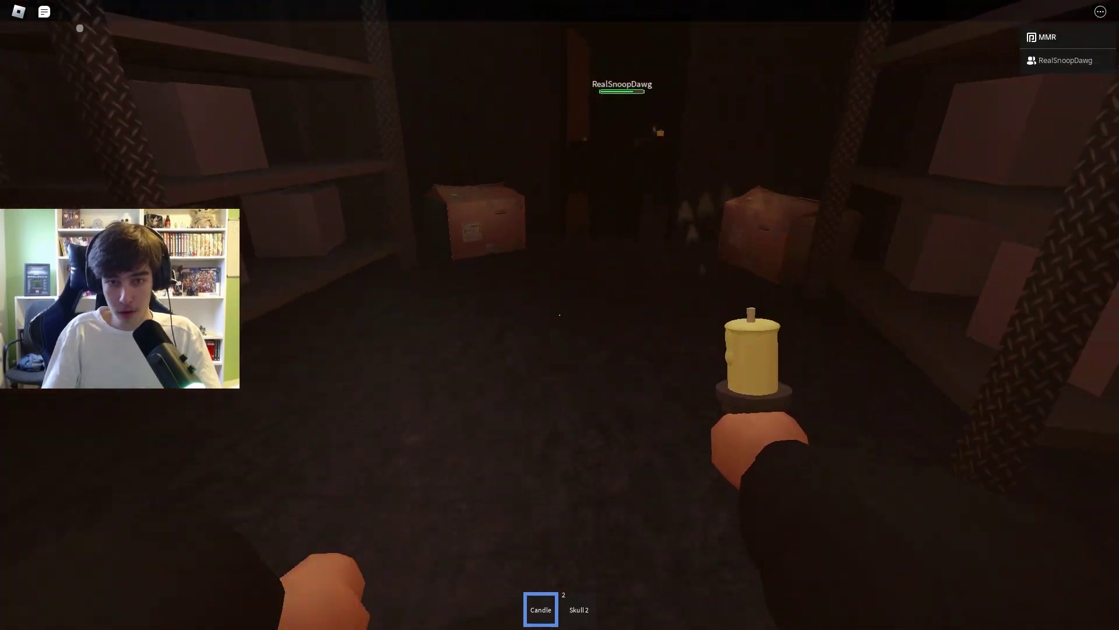
pyautogui.press('w')
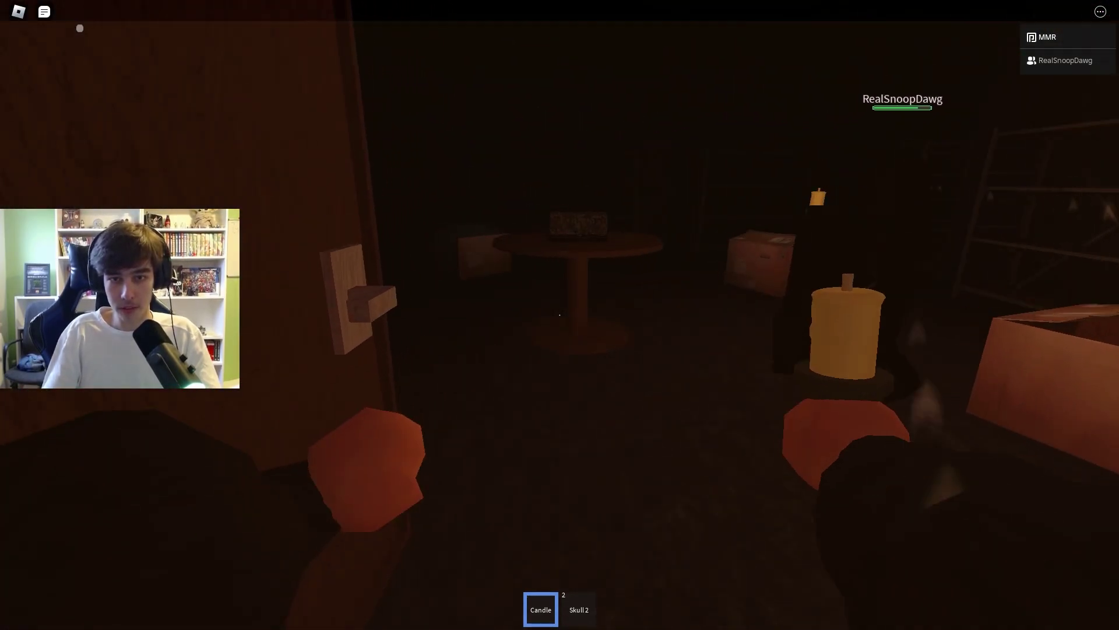
pyautogui.press('w')
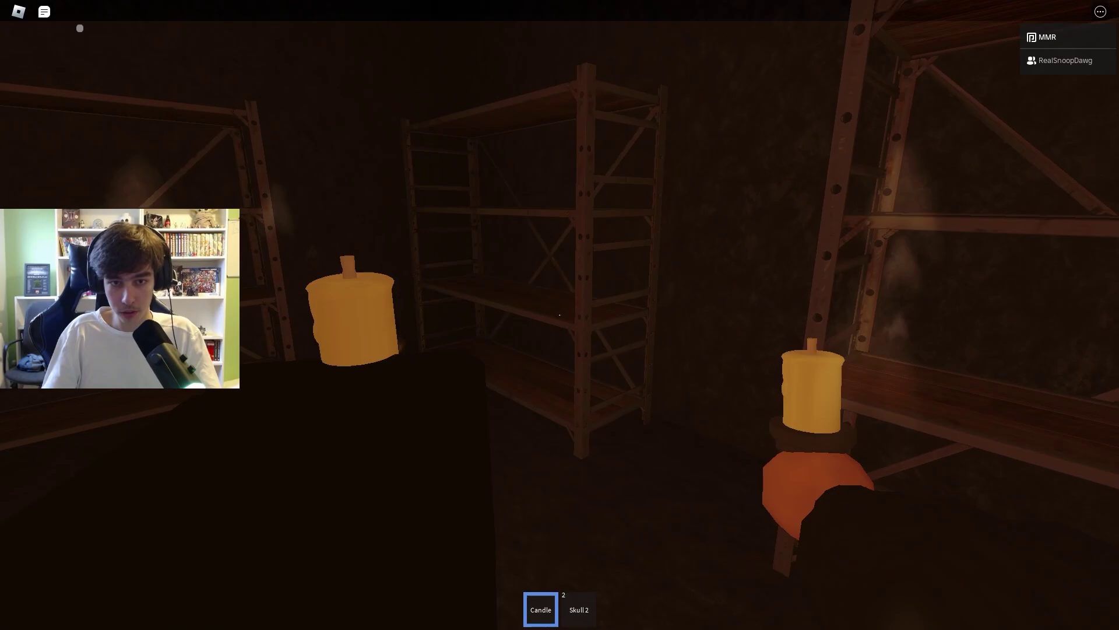
pyautogui.press('e')
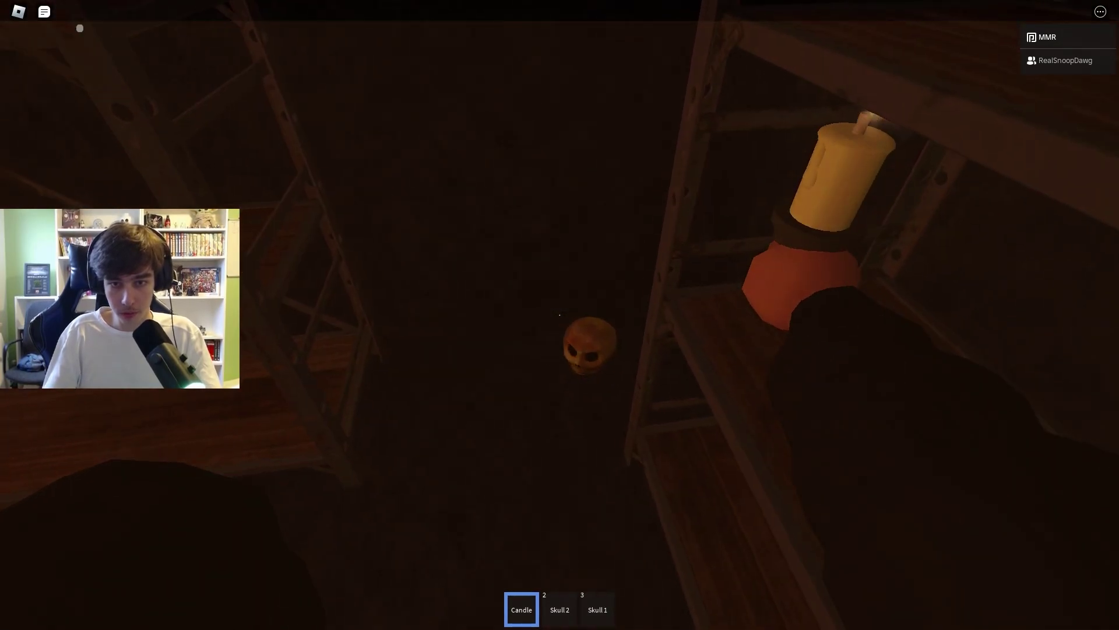
pyautogui.press('w')
pyautogui.press('w')
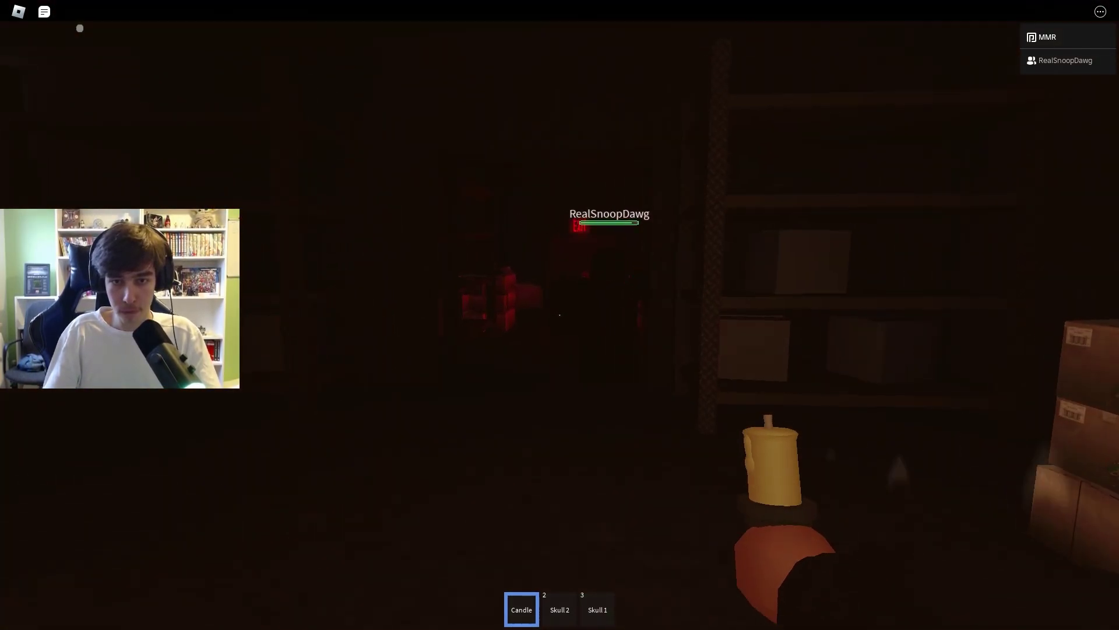
pyautogui.press('w')
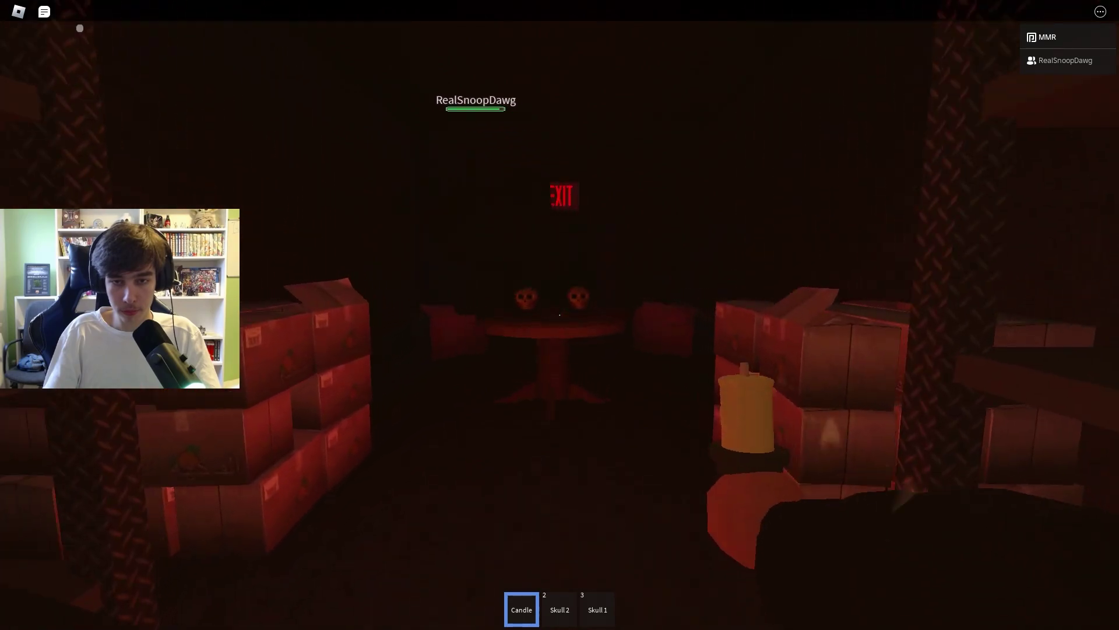
pyautogui.press('w')
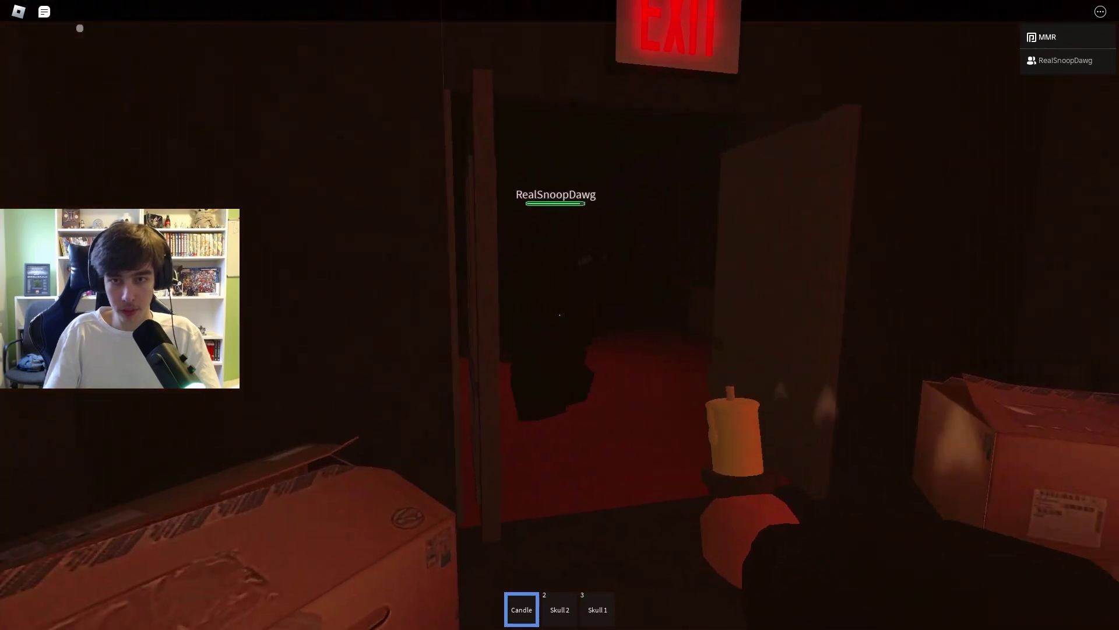
pyautogui.press('w')
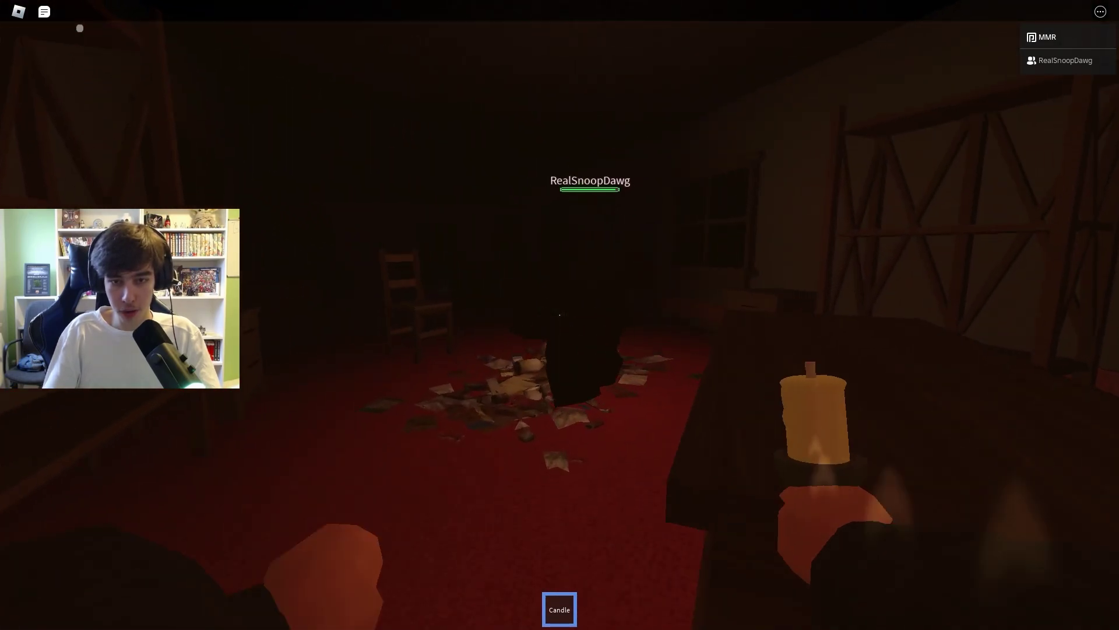
pyautogui.press('w')
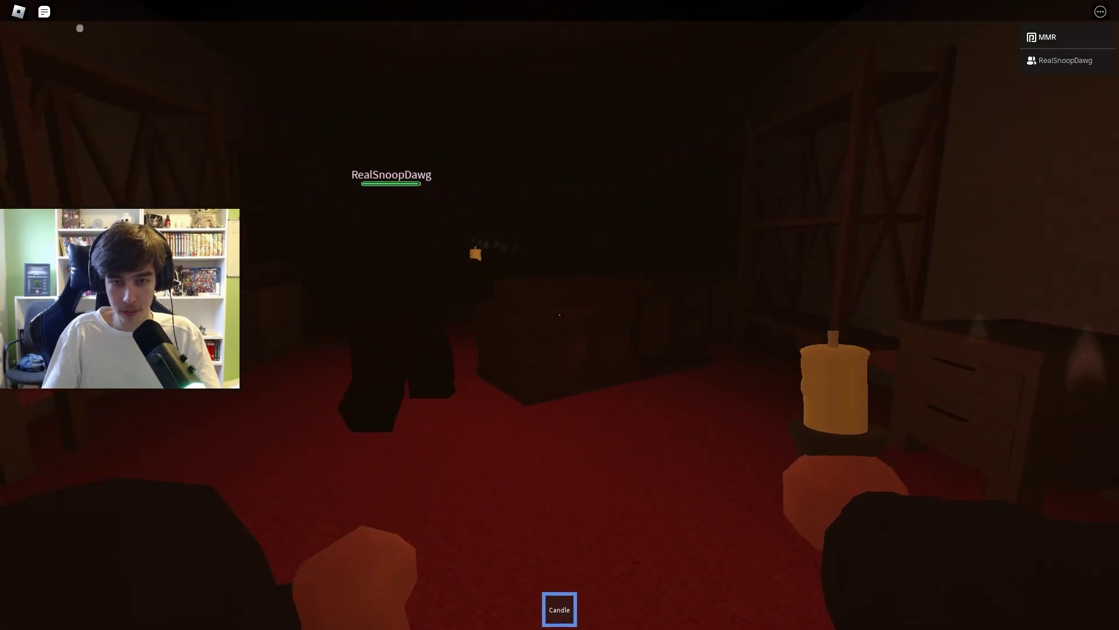
pyautogui.press('w')
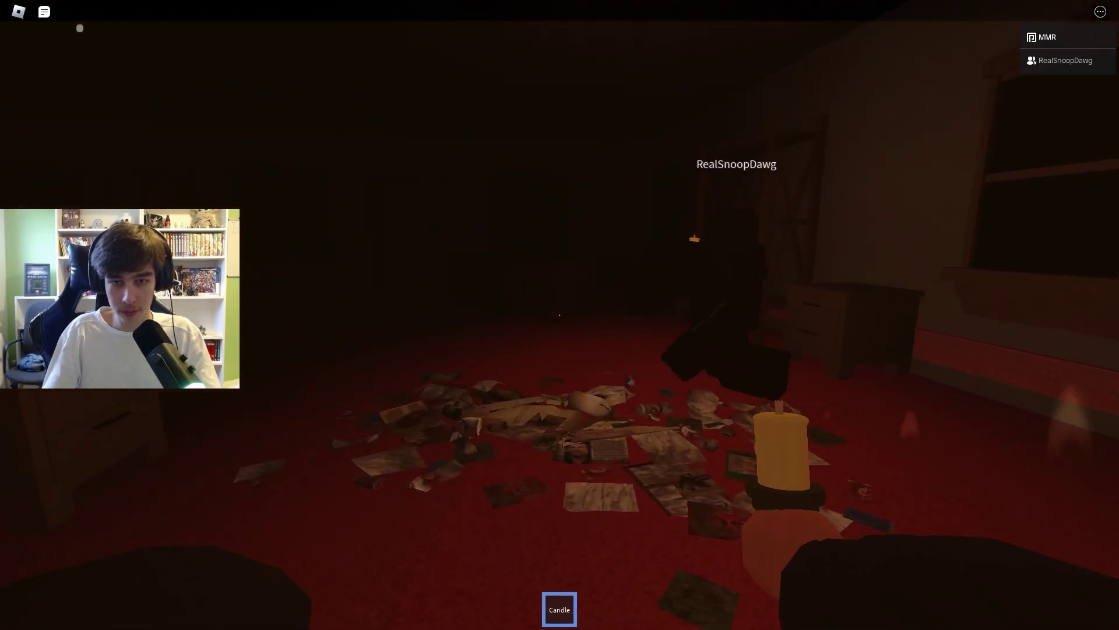
pyautogui.press('w')
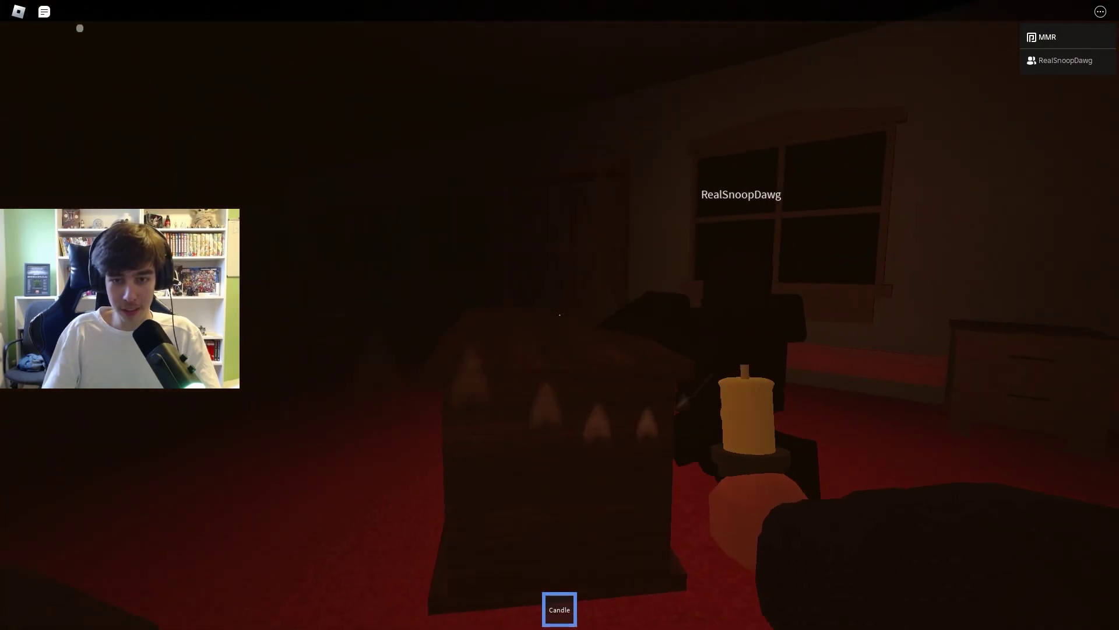
pyautogui.press('w')
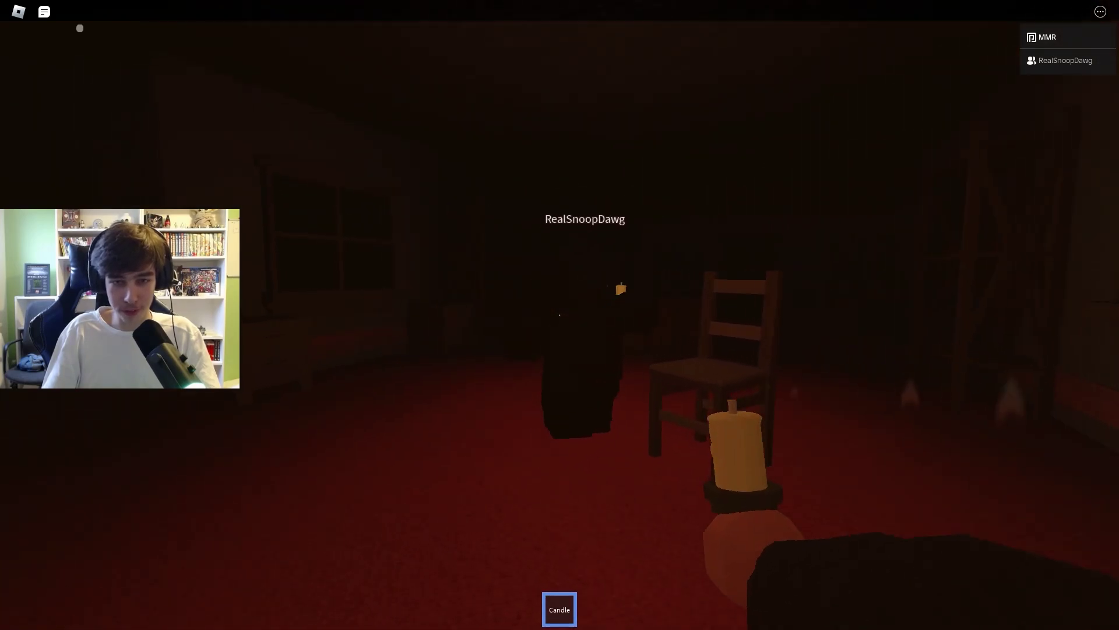
pyautogui.press('w')
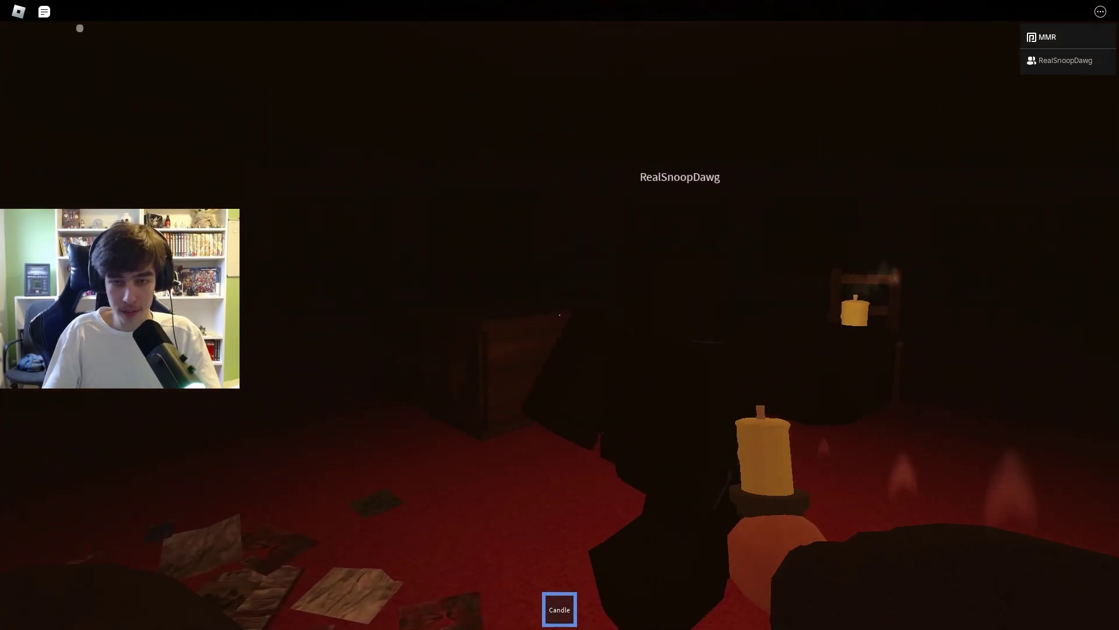
pyautogui.press('w')
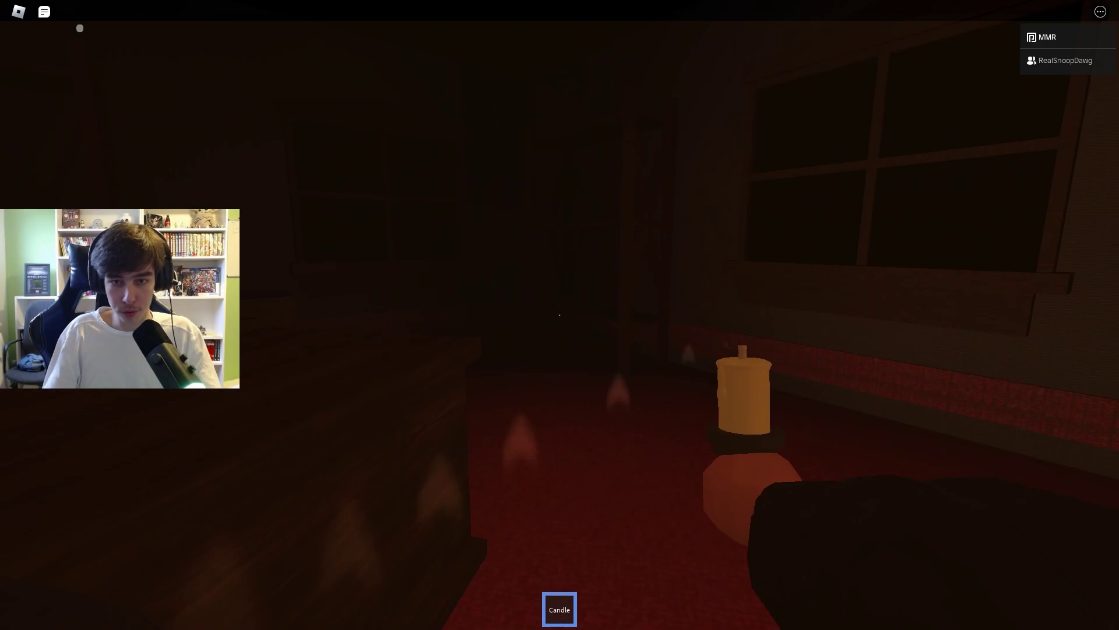
pyautogui.press('w')
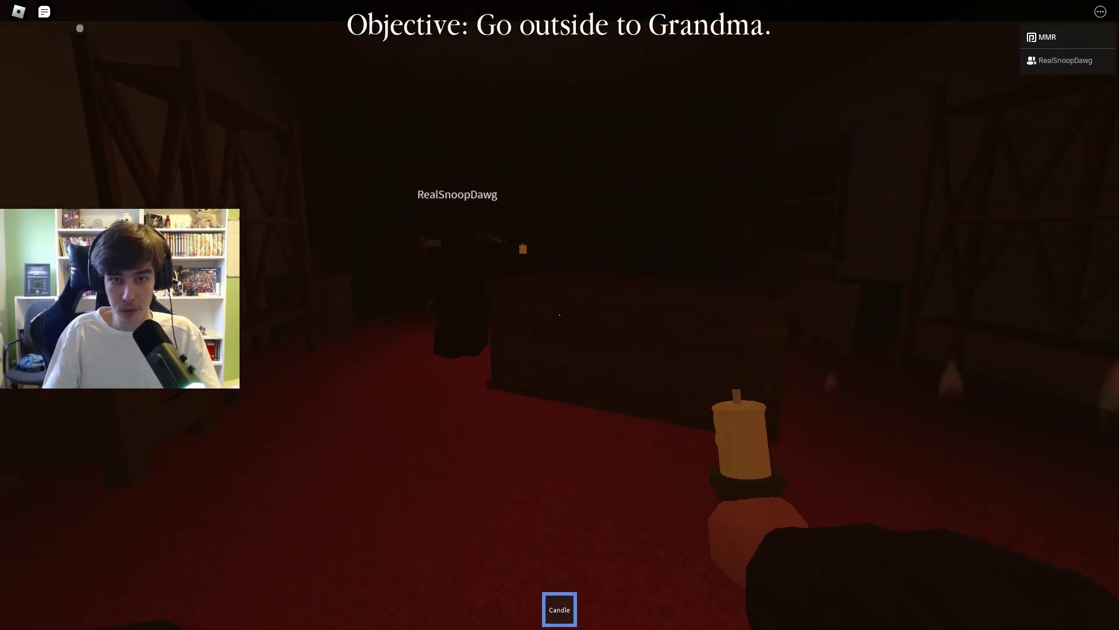
pyautogui.press('w')
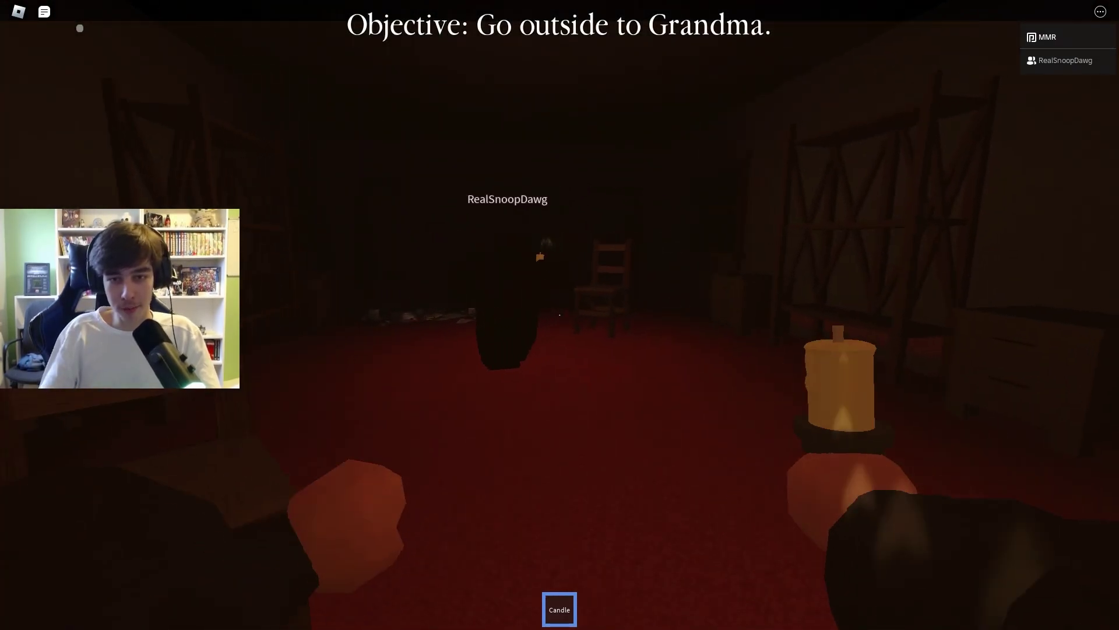
pyautogui.press('w')
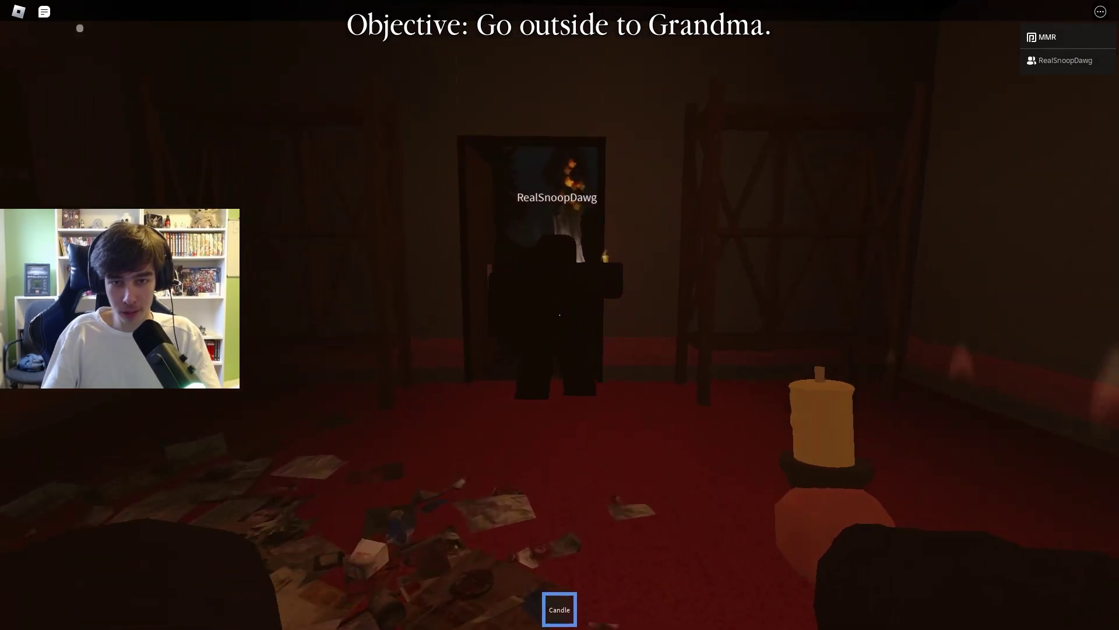
pyautogui.press('w')
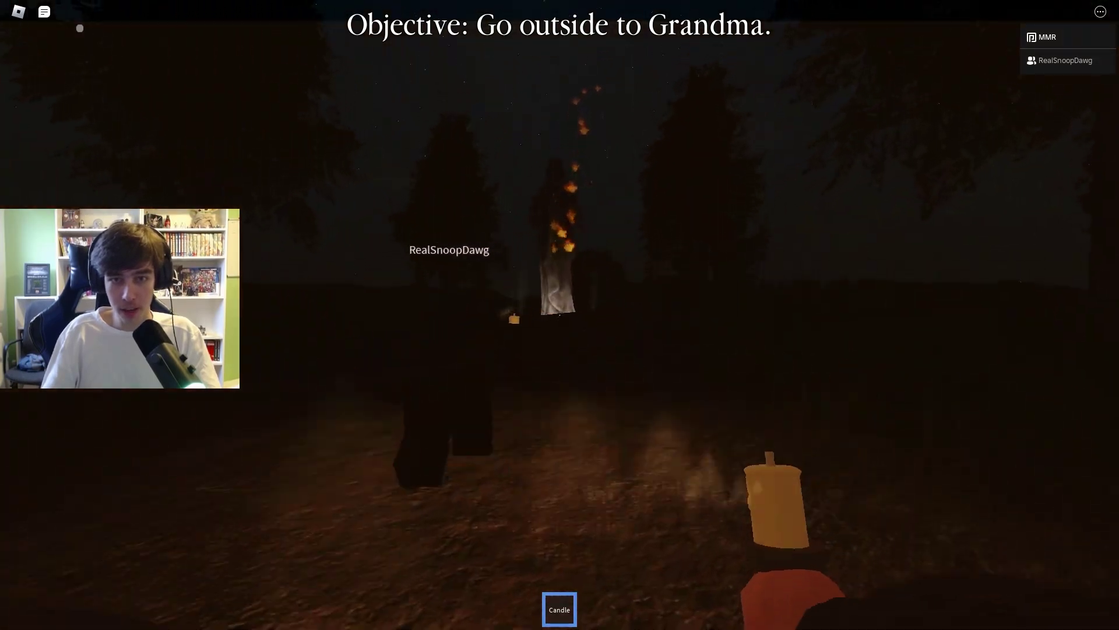
pyautogui.press('w')
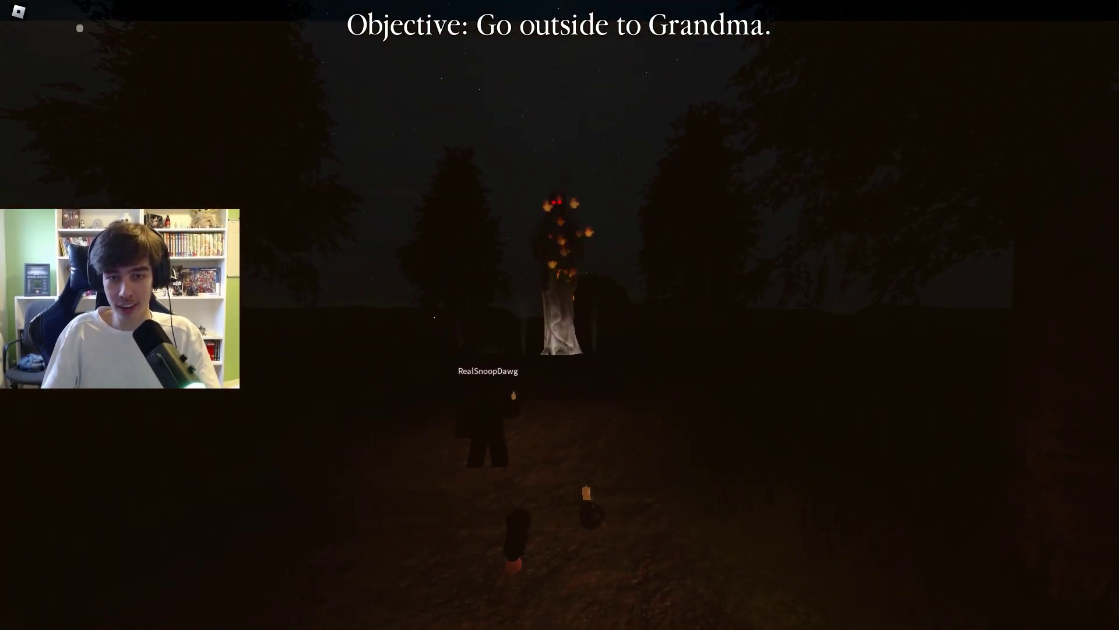
pyautogui.press('w')
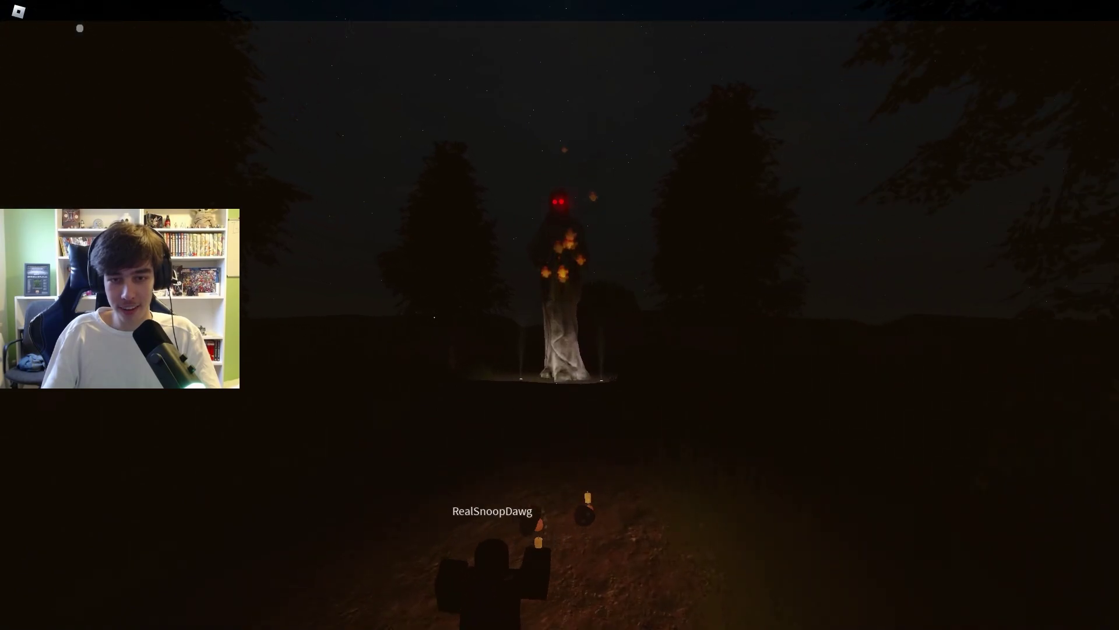
pyautogui.press('w')
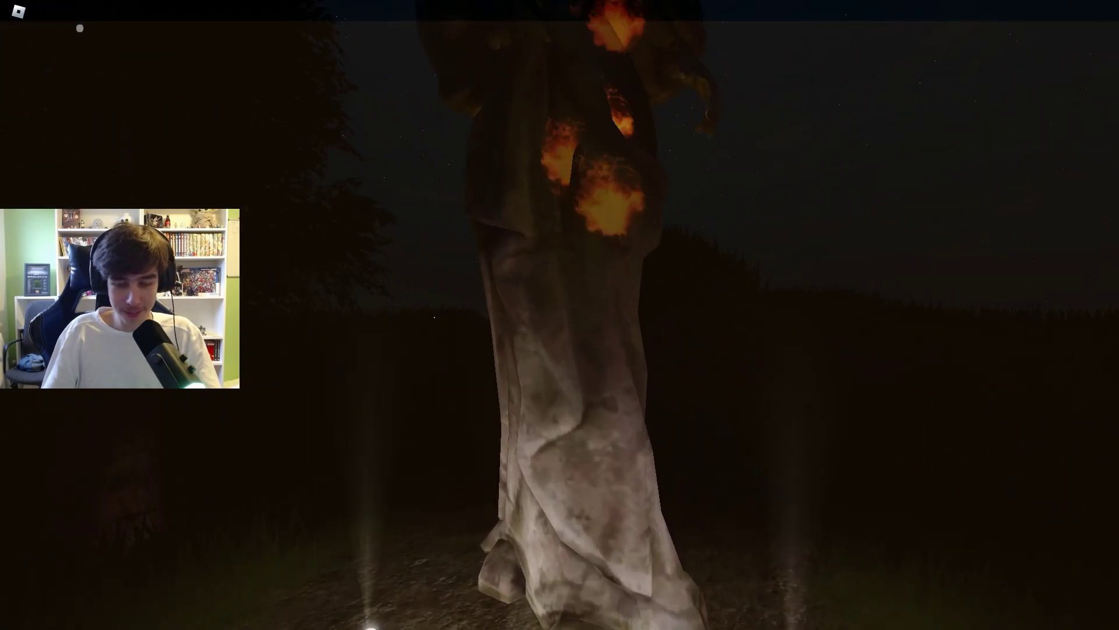
pyautogui.press('s')
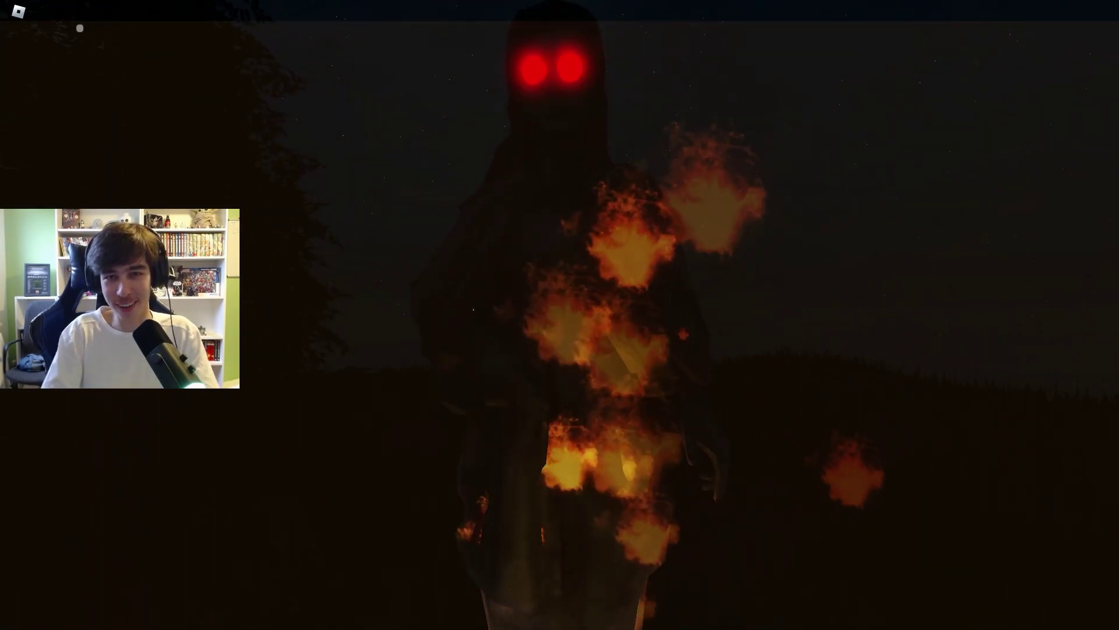
pyautogui.press('w')
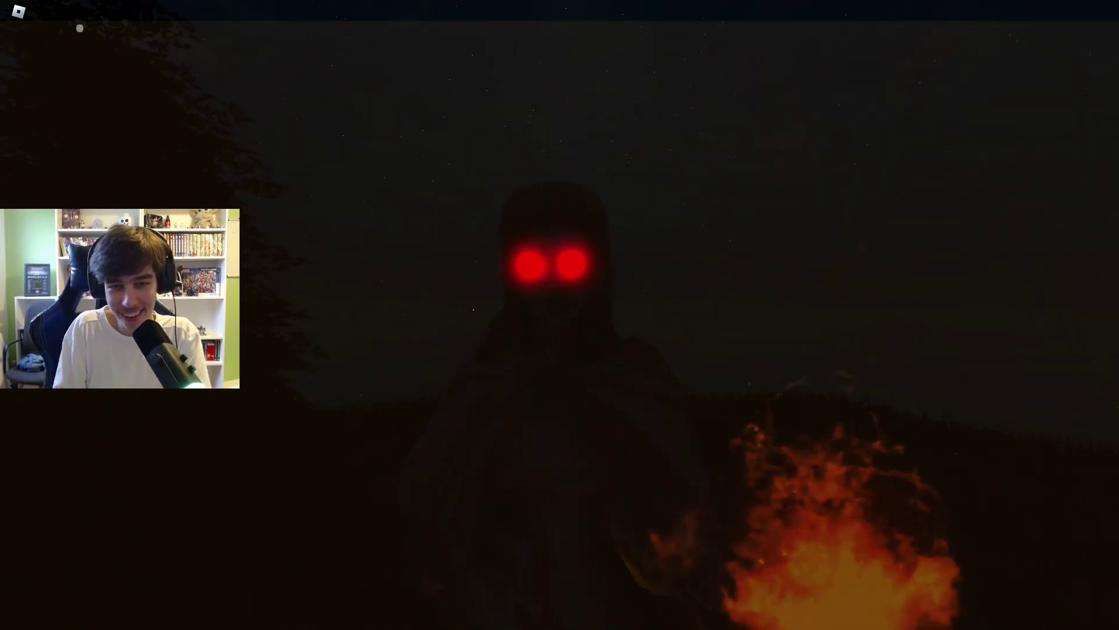
pyautogui.press('w')
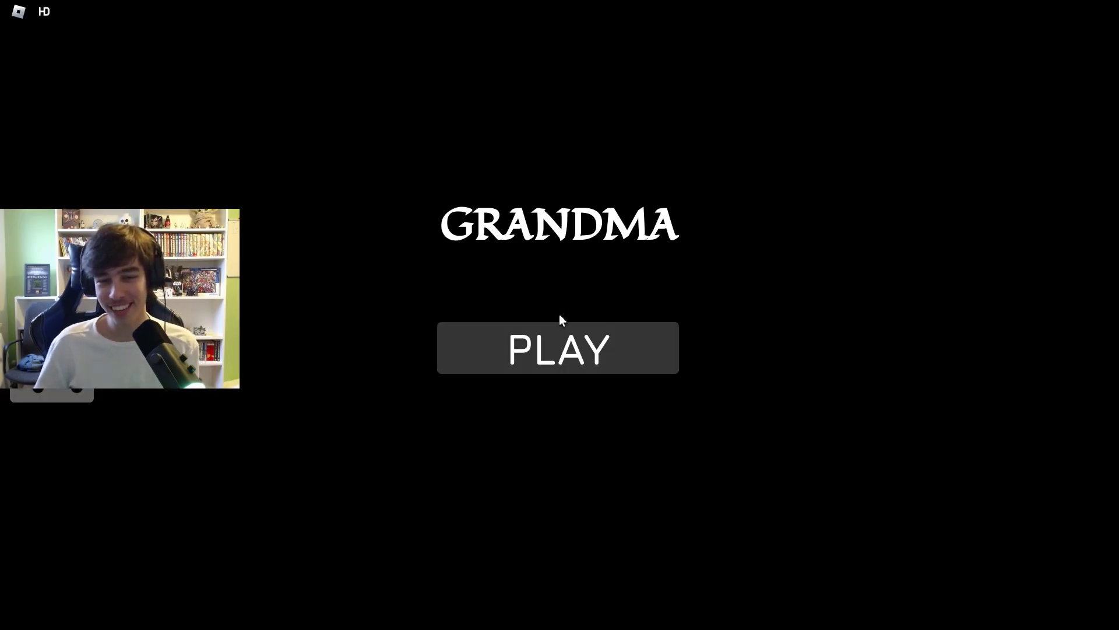
pyautogui.click(560, 341)
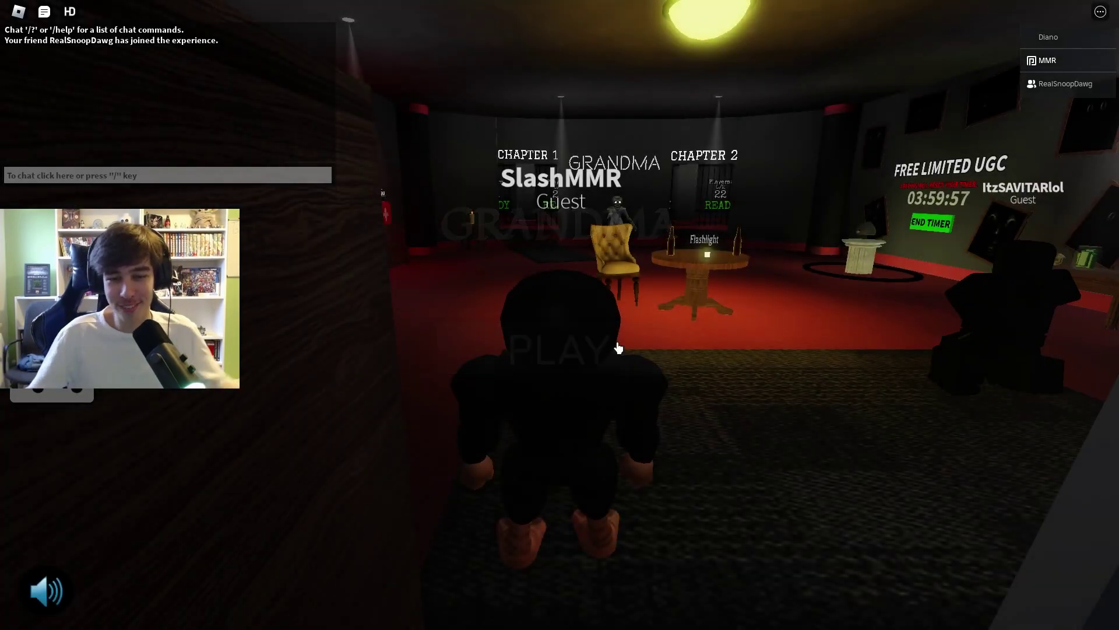
pyautogui.press('w')
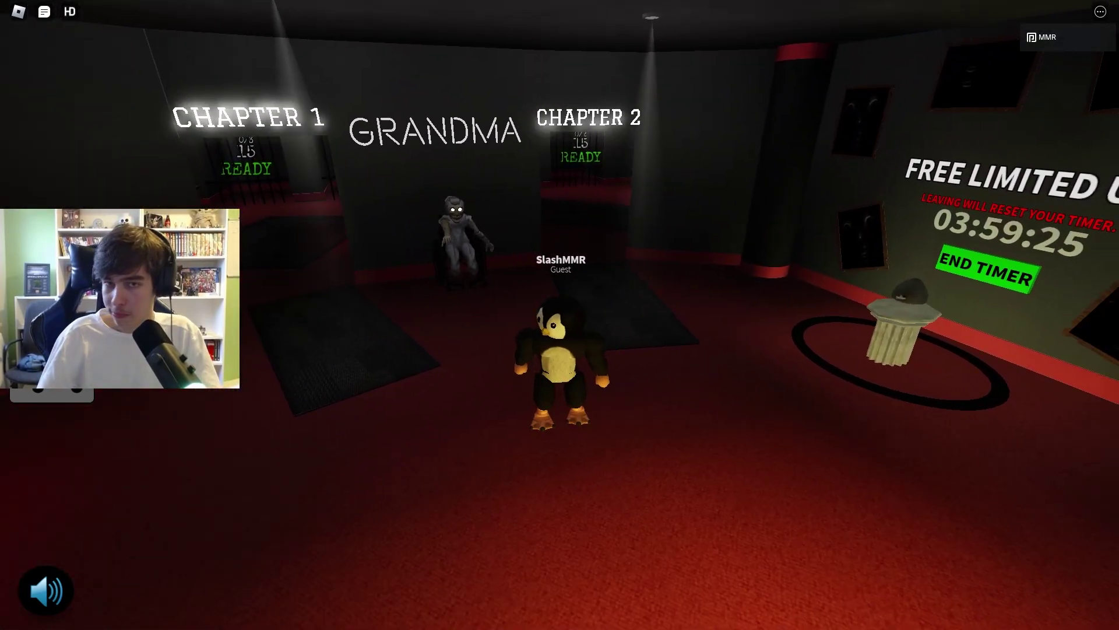
pyautogui.moveTo(612, 306); pyautogui.dragTo(708, 278)
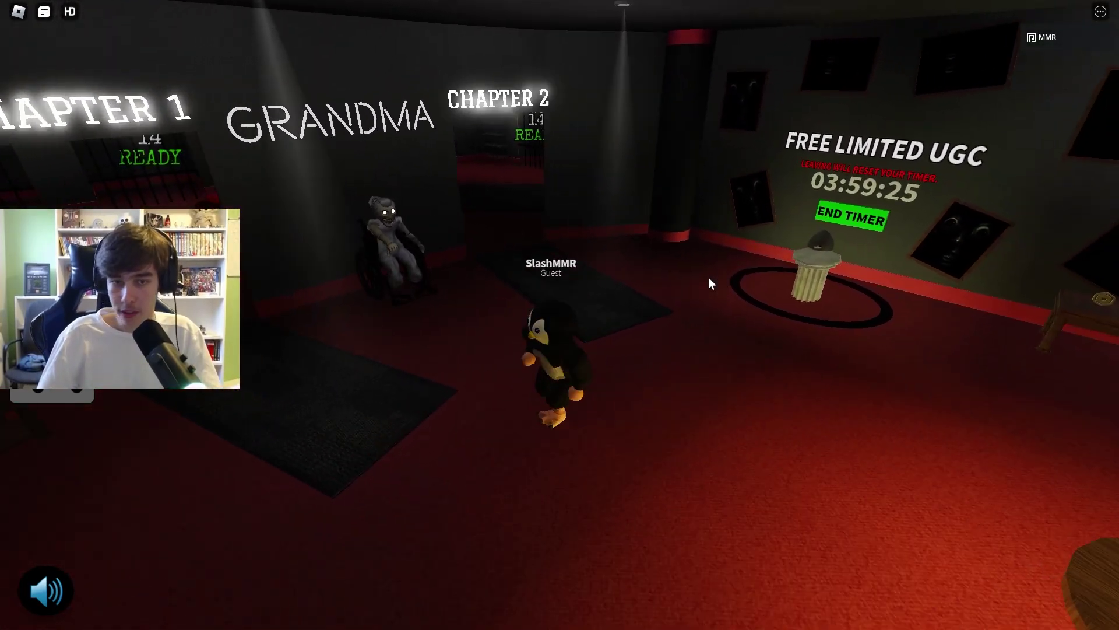